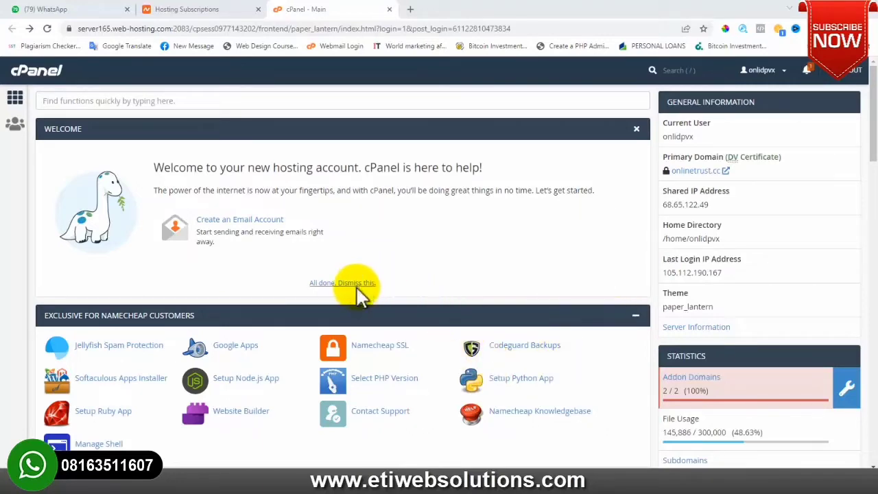
{"action": "scroll", "coordinate": [357, 288], "scroll_direction": "down", "scroll_amount": 4}
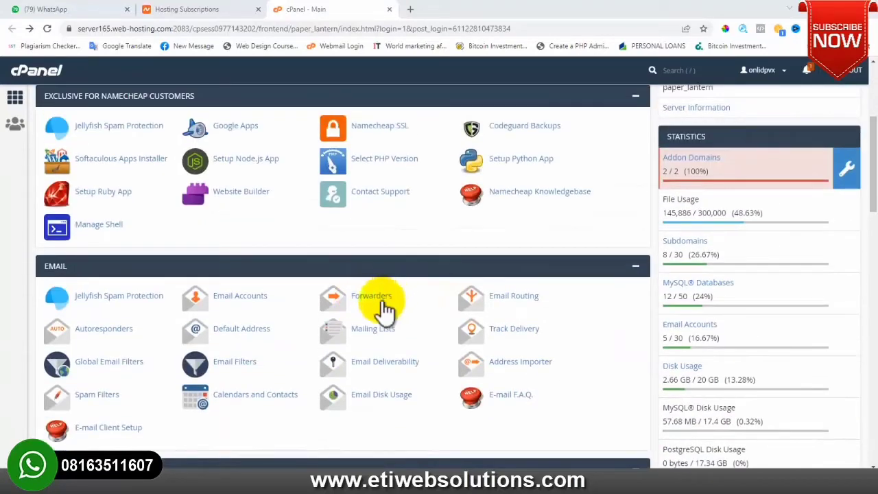
{"action": "scroll", "coordinate": [370, 316], "scroll_direction": "down", "scroll_amount": 5}
{"action": "scroll", "coordinate": [363, 326], "scroll_direction": "up", "scroll_amount": 7}
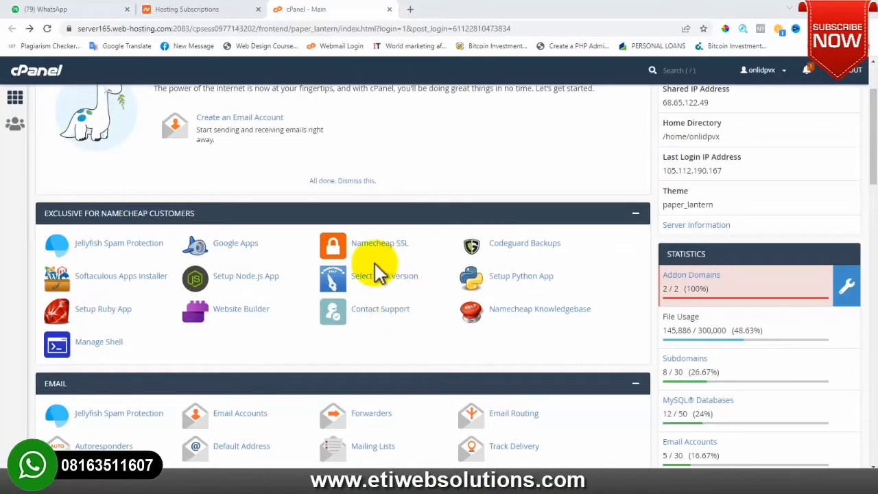
{"action": "scroll", "coordinate": [370, 269], "scroll_direction": "up", "scroll_amount": 2}
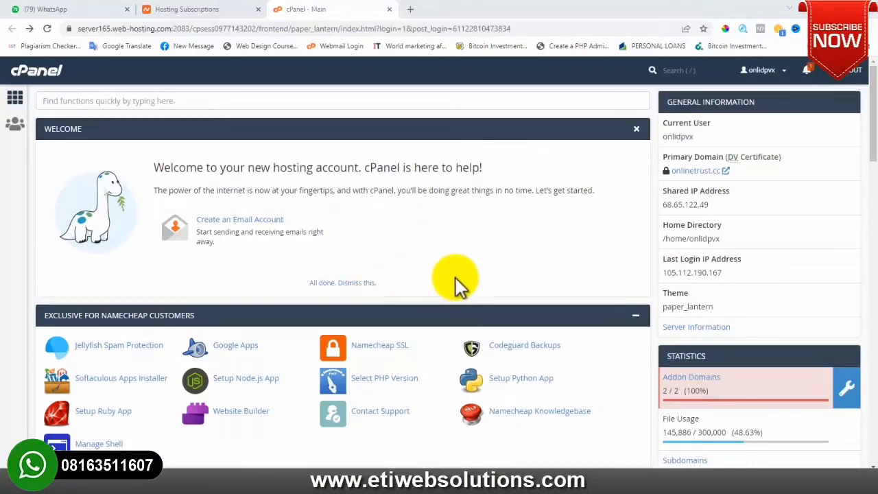
- Search the hosting functions for "php", open Select PHP Version, and check the list of available PHP versions
{"action": "left_click", "coordinate": [147, 101]}
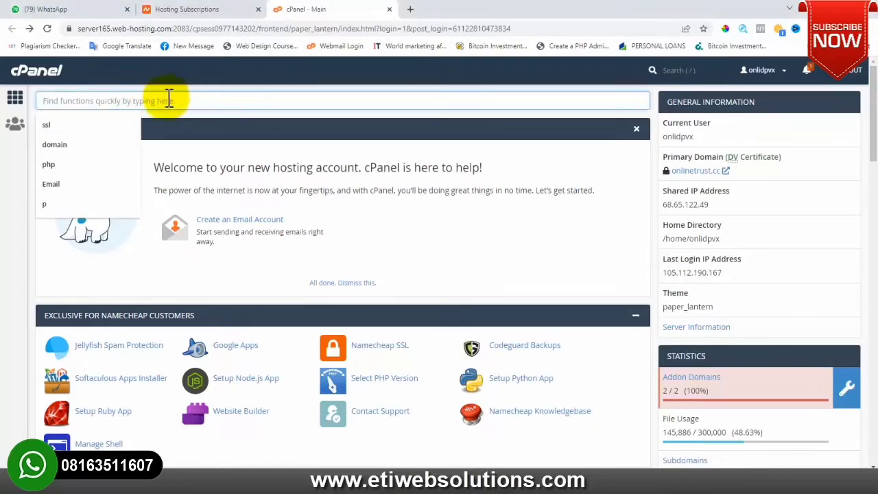
{"action": "left_click", "coordinate": [68, 169]}
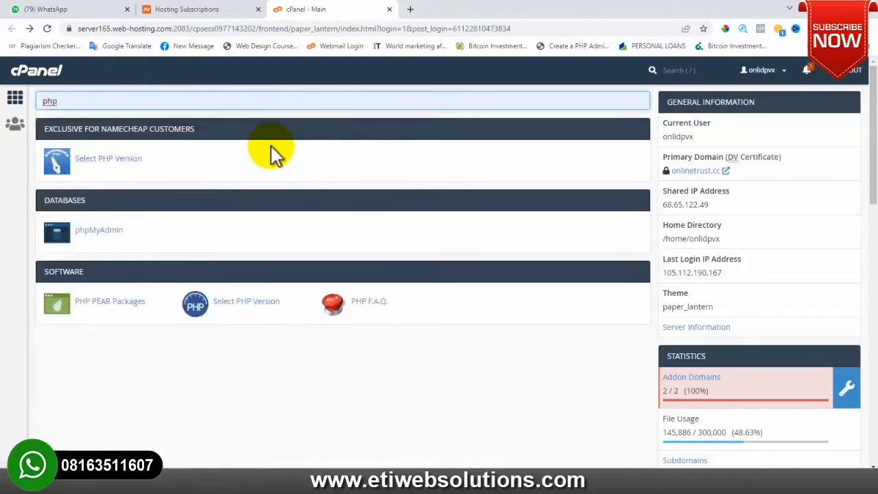
{"action": "left_click", "coordinate": [116, 164]}
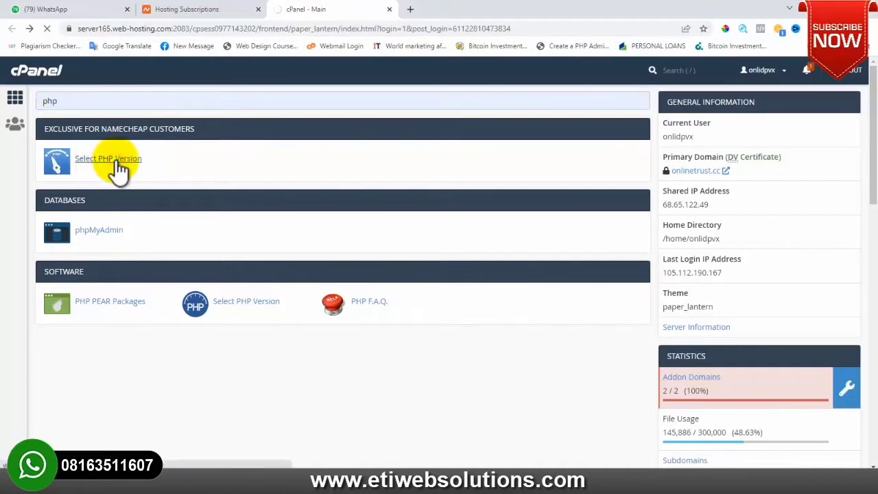
{"action": "left_click", "coordinate": [282, 214]}
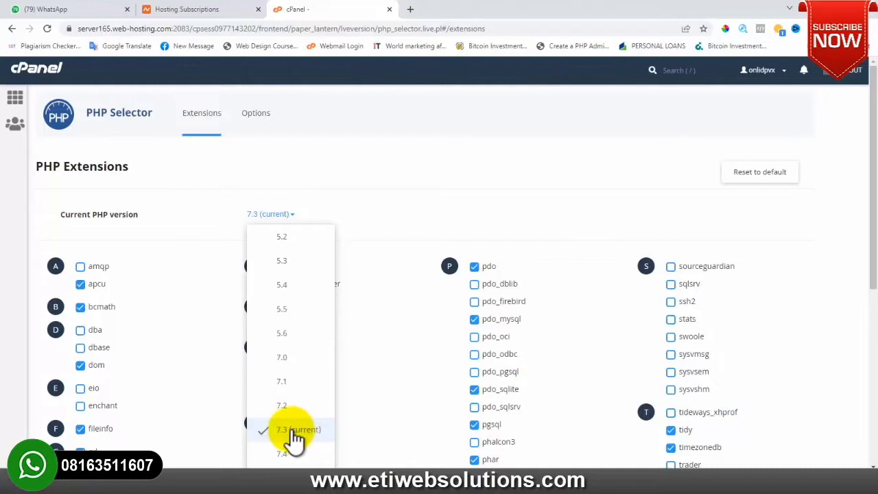
{"action": "left_click", "coordinate": [388, 181]}
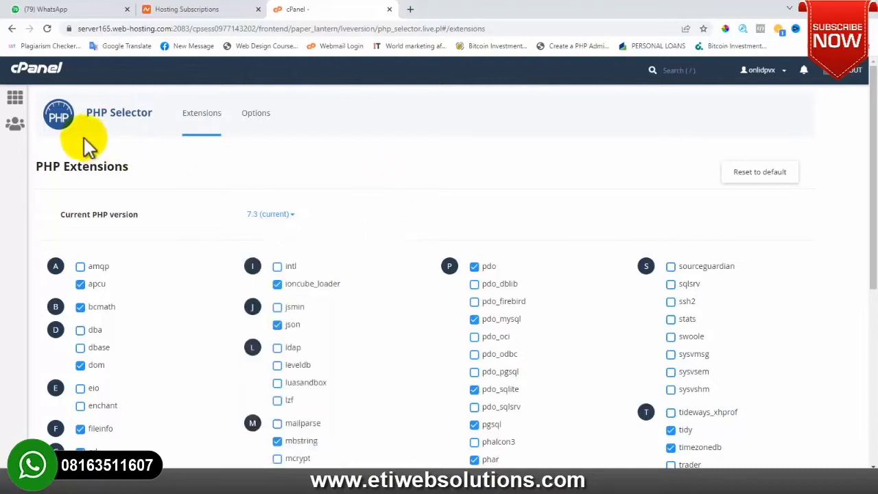
- Return to the main dashboard, search the functions for "sub", and open the Subdomains page
{"action": "left_click", "coordinate": [39, 74]}
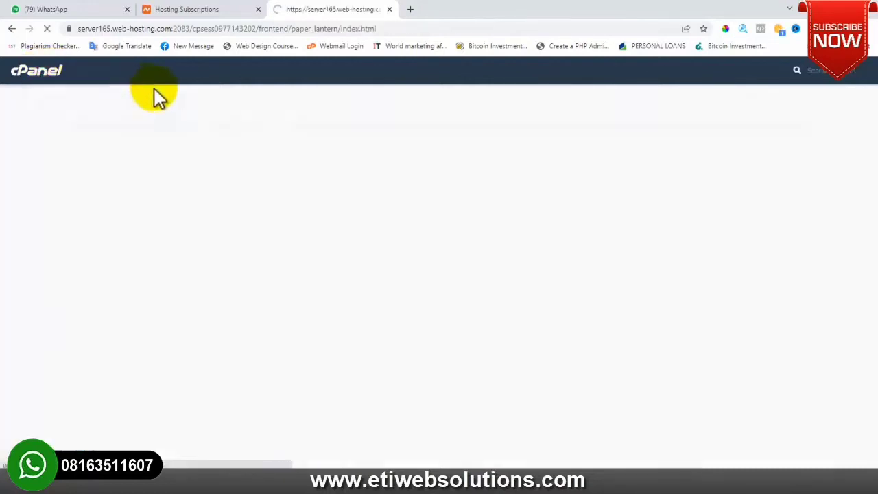
{"action": "scroll", "coordinate": [251, 274], "scroll_direction": "down", "scroll_amount": 3}
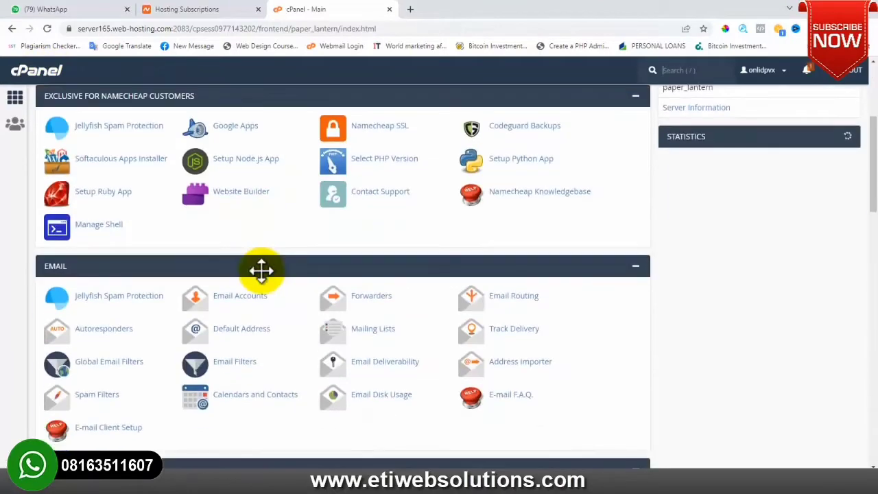
{"action": "scroll", "coordinate": [255, 269], "scroll_direction": "up", "scroll_amount": 3}
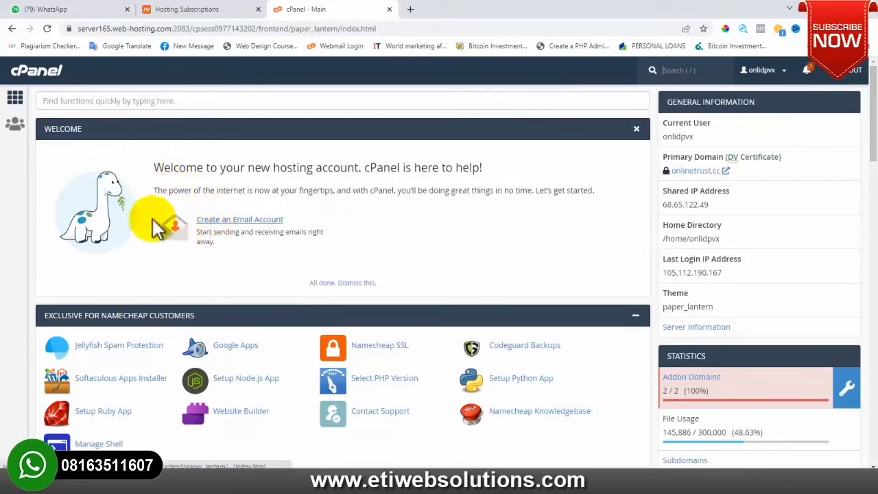
{"action": "left_click", "coordinate": [70, 103]}
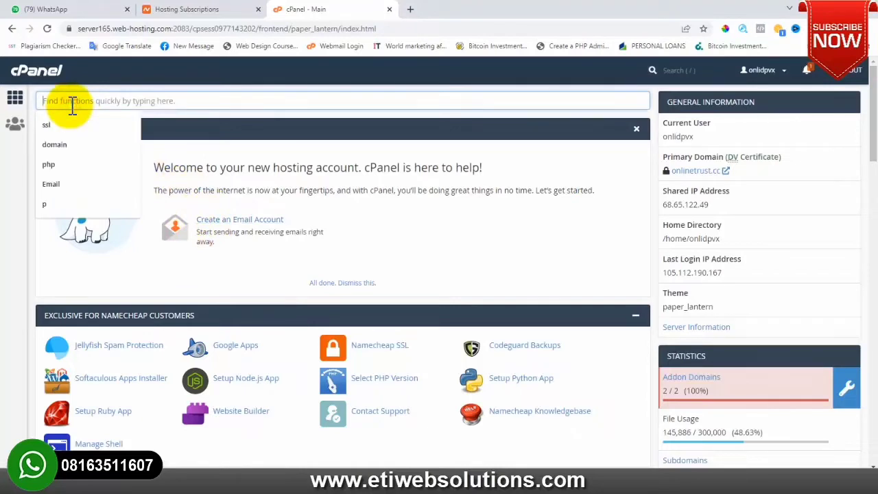
{"action": "type", "text": "sub"}
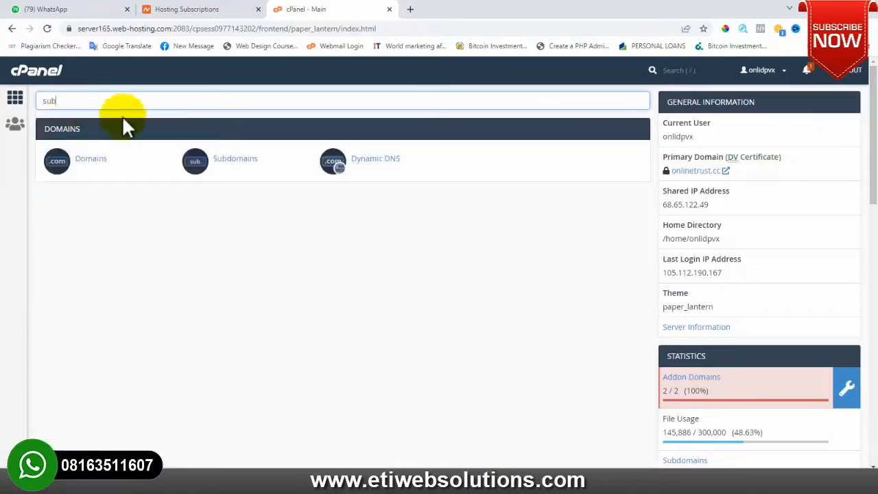
{"action": "left_click", "coordinate": [234, 169]}
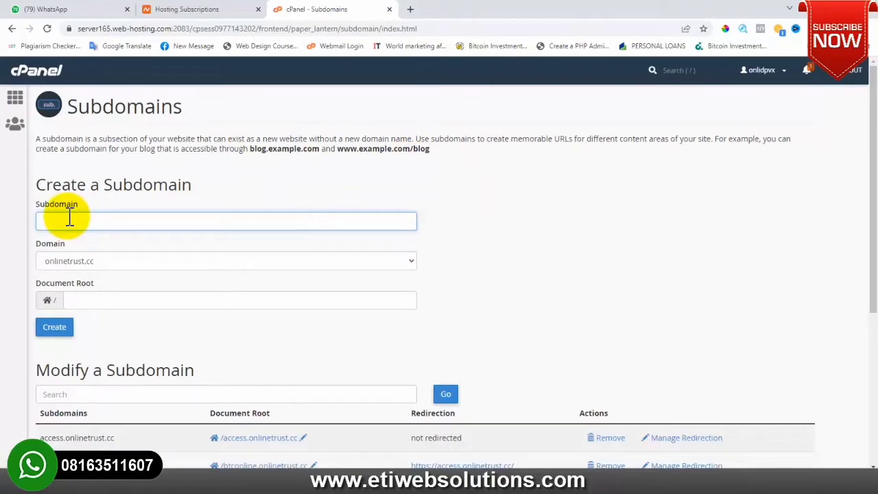
- Create the subdomain "training" under onlinetrust.cc with document root training.onlinetrust.cc
{"action": "type", "text": "training"}
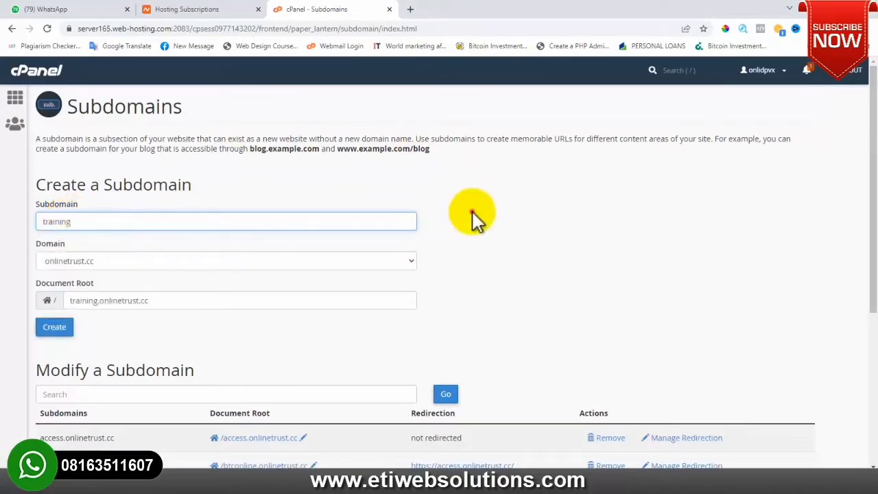
{"action": "left_click", "coordinate": [473, 212]}
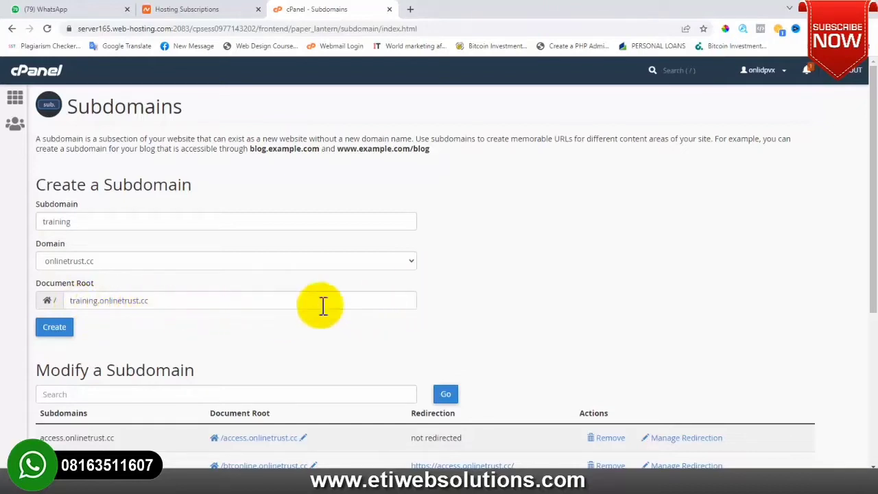
{"action": "left_click", "coordinate": [49, 327]}
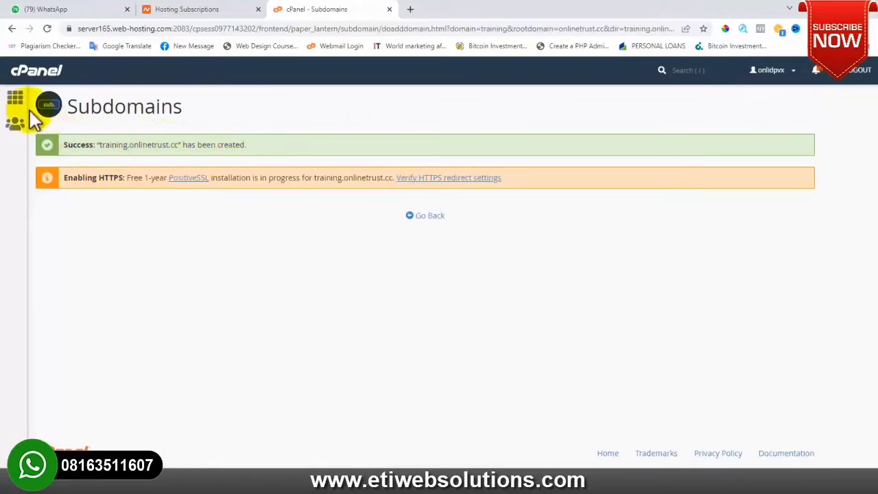
- Go back to the main dashboard, open File Manager, and open the training.onlinetrust.cc folder
{"action": "left_click", "coordinate": [36, 75]}
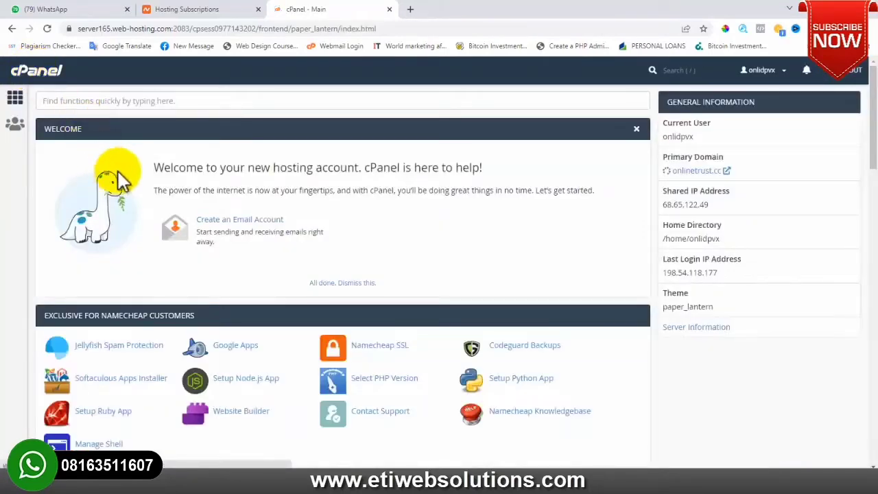
{"action": "scroll", "coordinate": [151, 206], "scroll_direction": "down", "scroll_amount": 2}
{"action": "scroll", "coordinate": [151, 209], "scroll_direction": "down", "scroll_amount": 6}
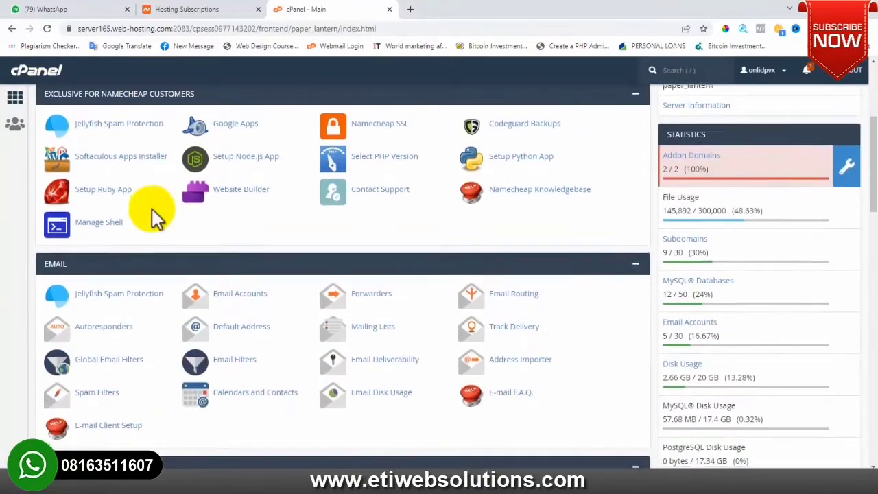
{"action": "left_click", "coordinate": [102, 172]}
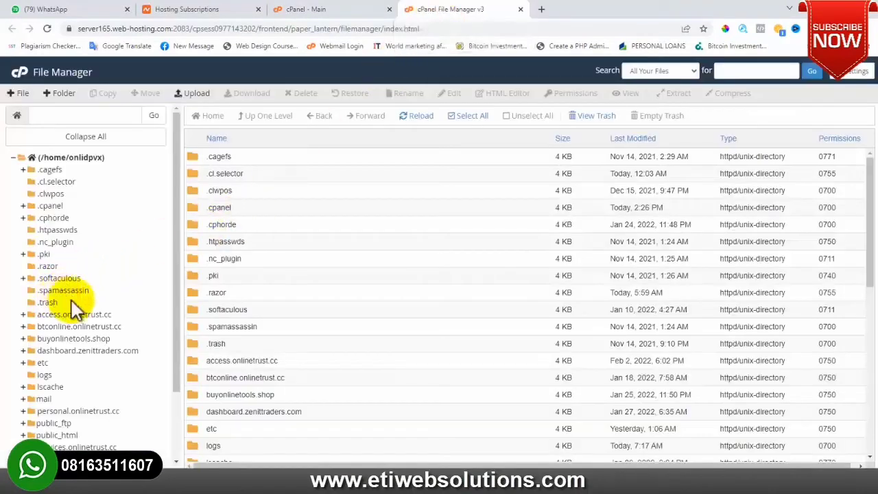
{"action": "scroll", "coordinate": [81, 343], "scroll_direction": "down", "scroll_amount": 2}
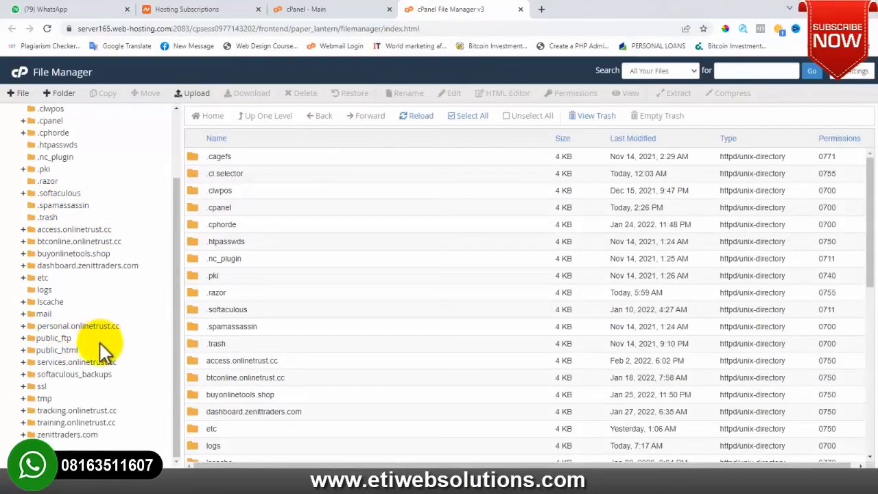
{"action": "scroll", "coordinate": [99, 346], "scroll_direction": "up", "scroll_amount": 2}
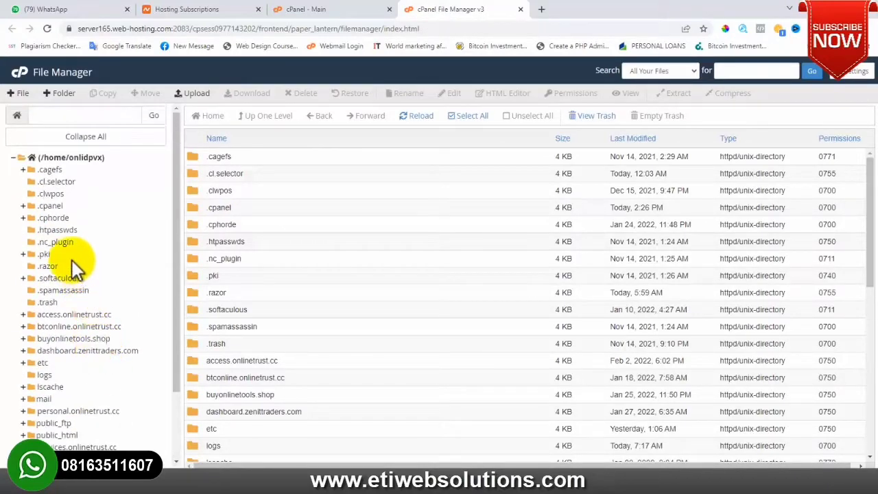
{"action": "scroll", "coordinate": [72, 264], "scroll_direction": "down", "scroll_amount": 2}
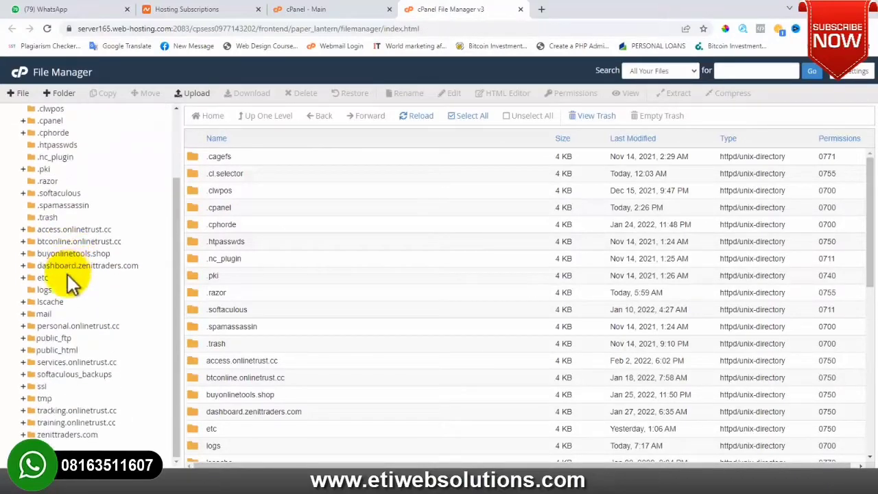
{"action": "left_click", "coordinate": [58, 422]}
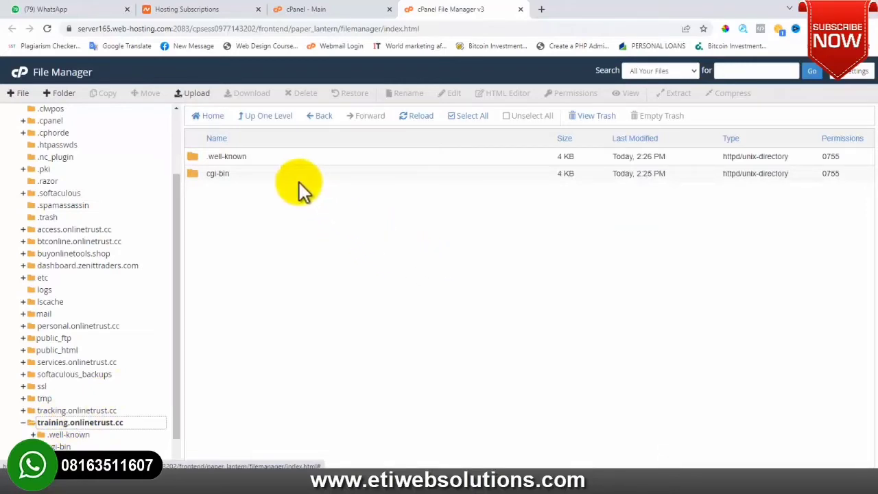
- Permanently delete the .well-known and cgi-bin folders from training.onlinetrust.cc, skipping the trash
{"action": "left_click", "coordinate": [466, 115]}
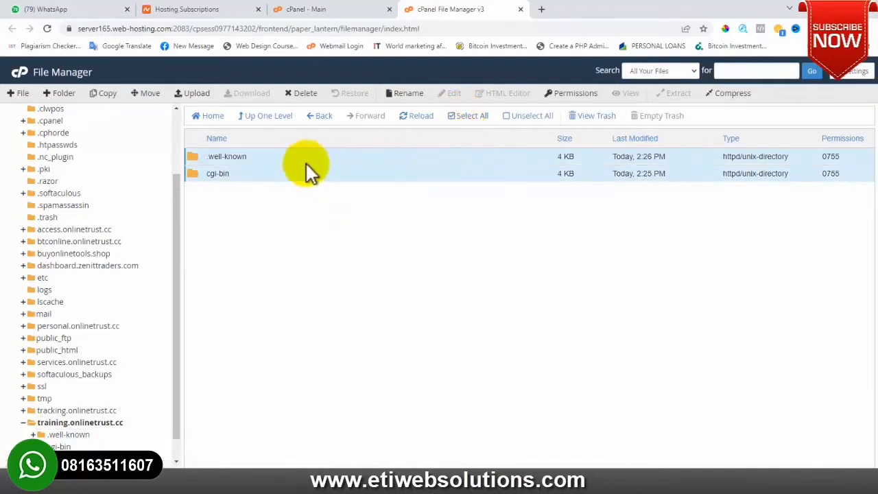
{"action": "left_click", "coordinate": [305, 95]}
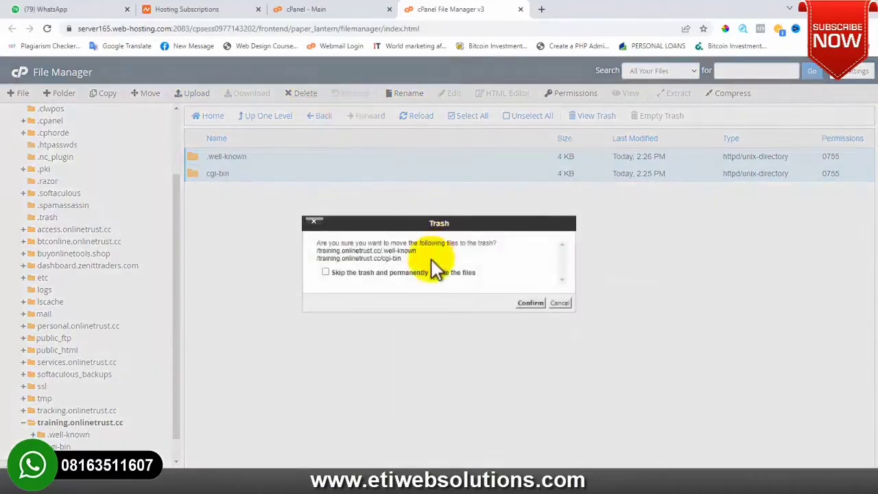
{"action": "left_click", "coordinate": [360, 272]}
{"action": "left_click", "coordinate": [522, 302]}
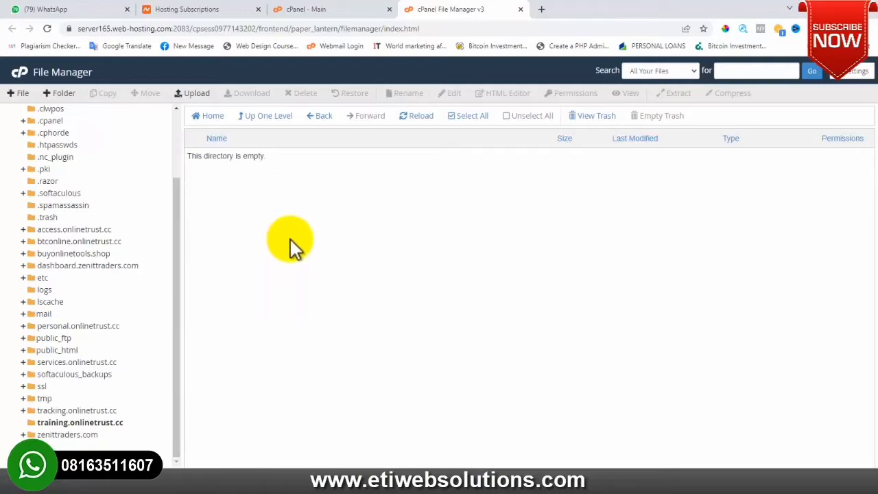
- Upload Broker Script.zip from the local MY BROKER WEBSITE SCRIPT folder into training.onlinetrust.cc and return to that directory
{"action": "left_click", "coordinate": [195, 92]}
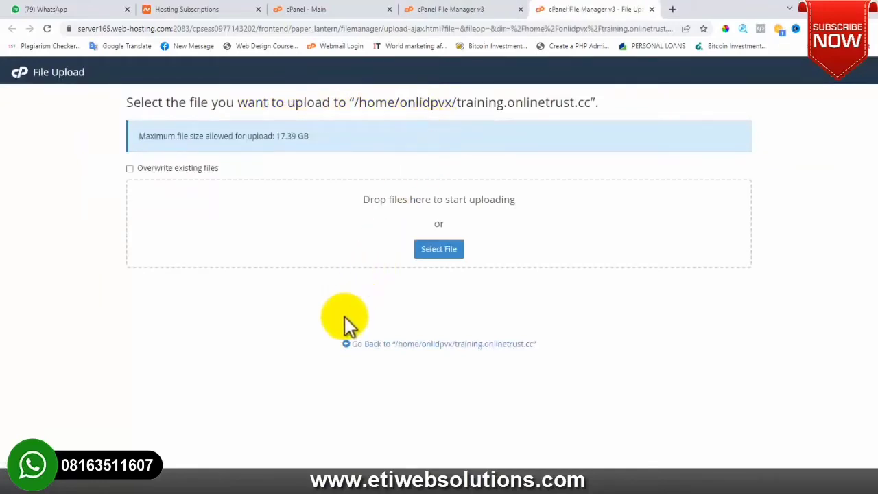
{"action": "mouse_move", "coordinate": [300, 472]}
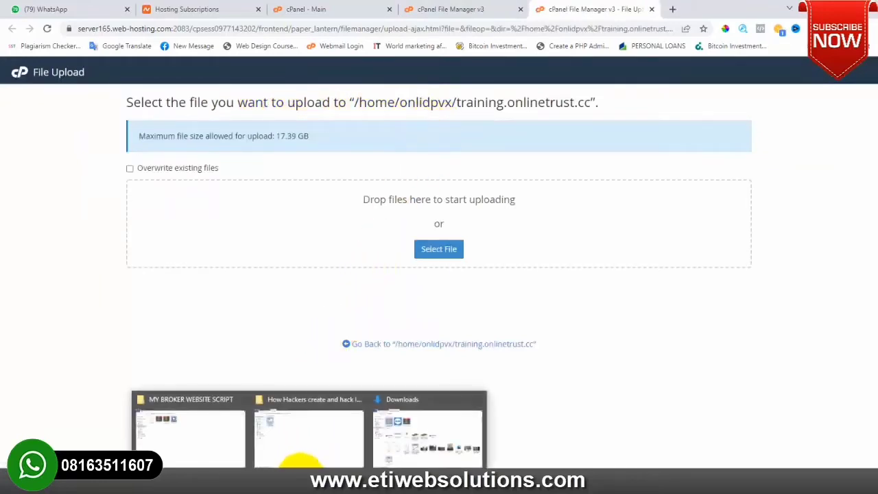
{"action": "left_click", "coordinate": [204, 445]}
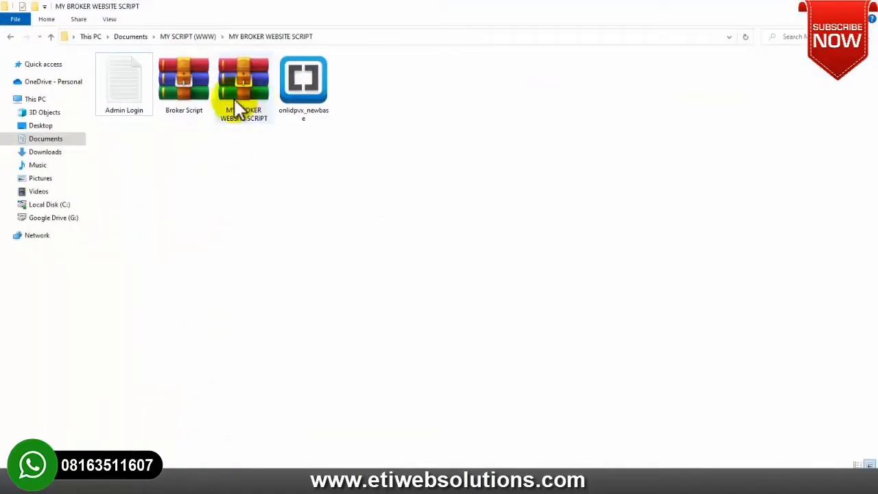
{"action": "left_click", "coordinate": [208, 190]}
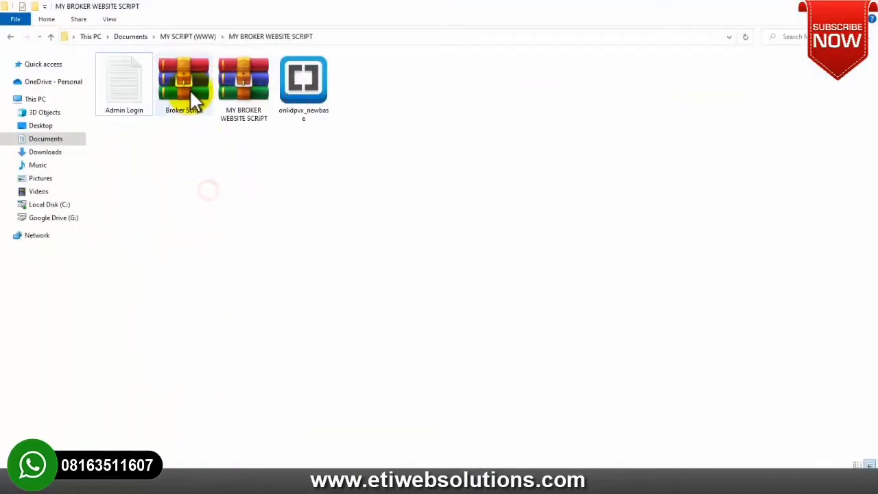
{"action": "left_click_drag", "start_coordinate": [189, 90], "coordinate": [427, 242]}
{"action": "key", "text": "alt+Tab"}
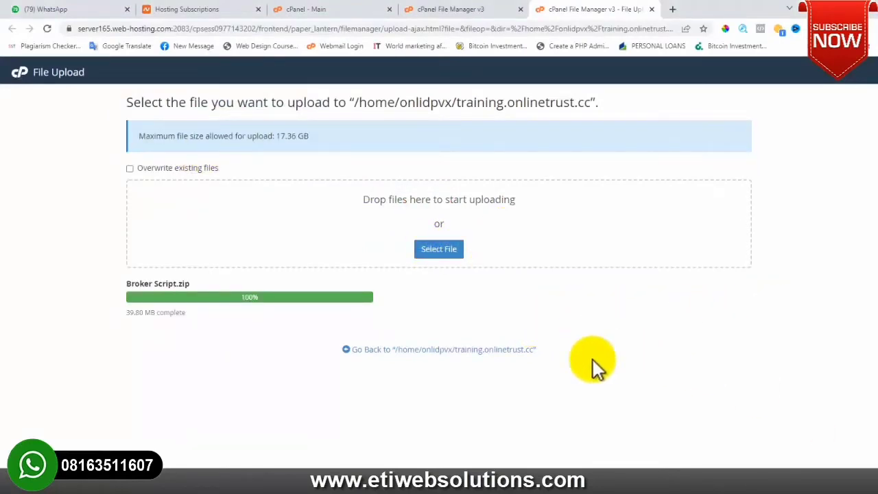
{"action": "left_click", "coordinate": [410, 351]}
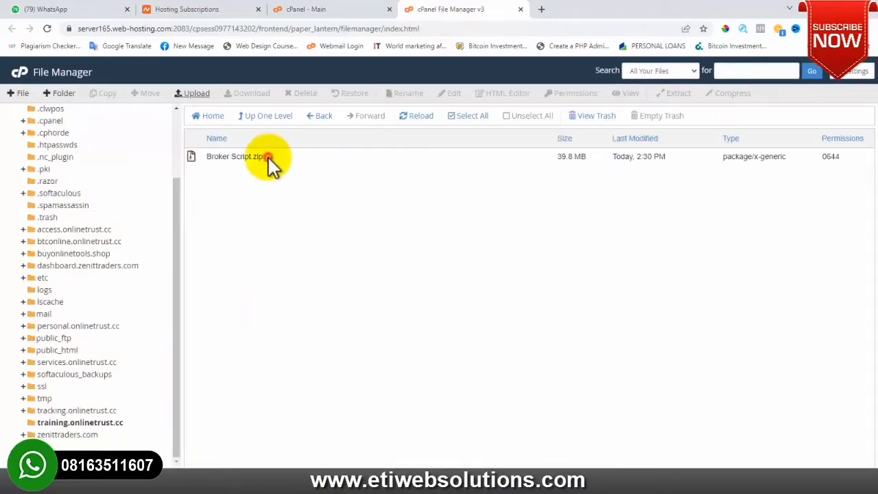
- Extract Broker Script.zip into /training.onlinetrust.cc and dismiss the extraction results
{"action": "left_click", "coordinate": [268, 157]}
{"action": "right_click", "coordinate": [269, 160]}
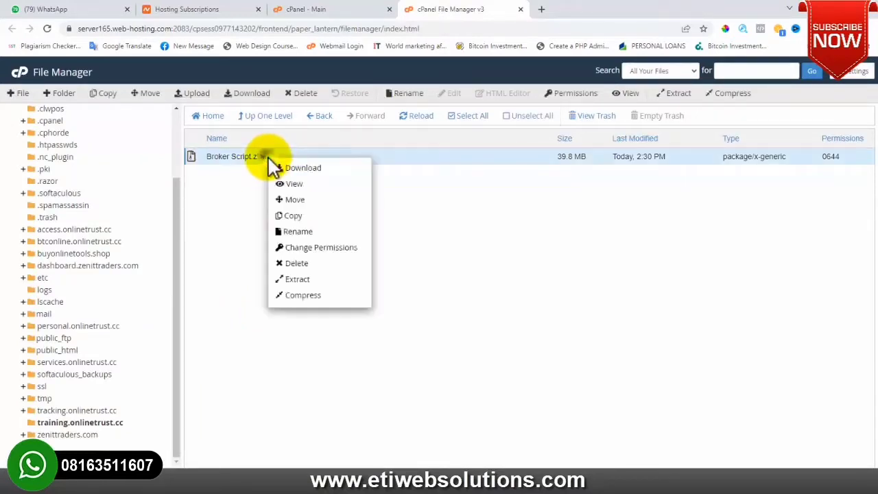
{"action": "left_click", "coordinate": [297, 279]}
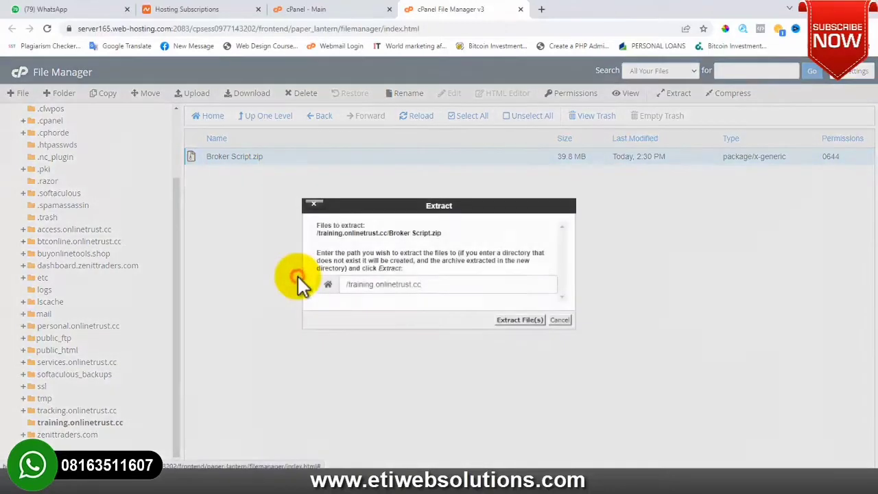
{"action": "left_click", "coordinate": [515, 320]}
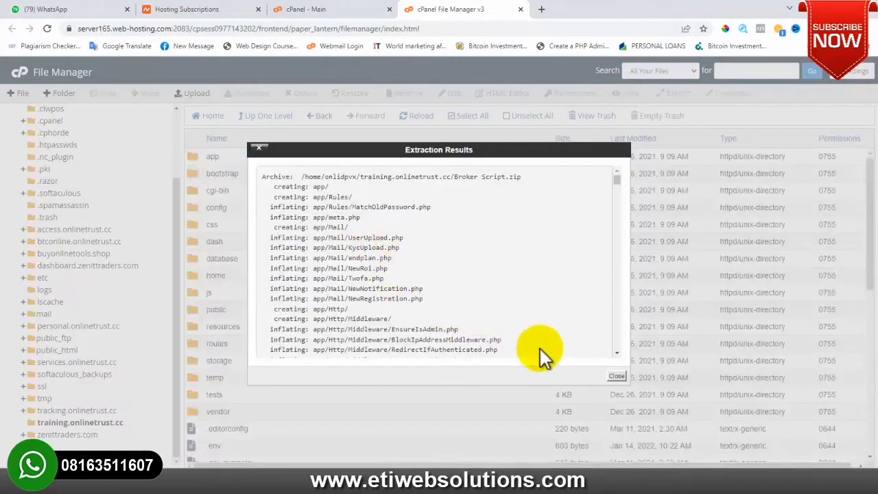
{"action": "left_click", "coordinate": [615, 375]}
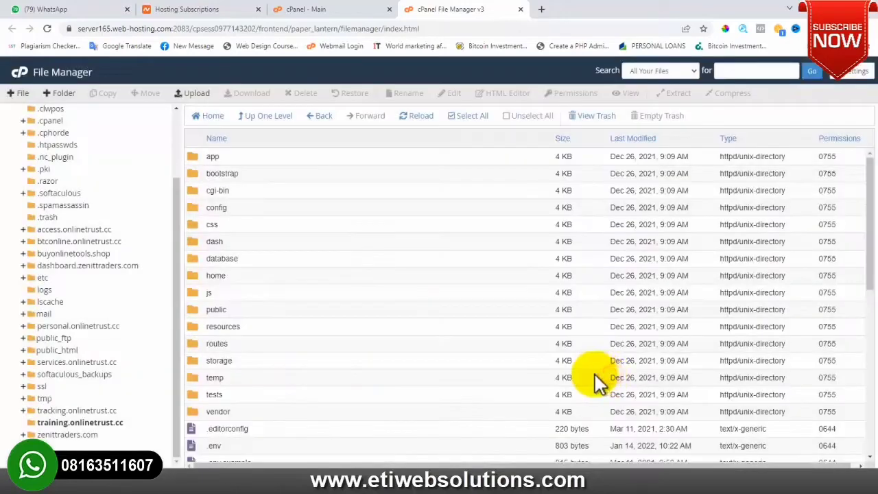
- Permanently delete Broker Script.zip from the training.onlinetrust.cc folder, skipping the trash
{"action": "scroll", "coordinate": [331, 319], "scroll_direction": "down", "scroll_amount": 5}
{"action": "scroll", "coordinate": [332, 320], "scroll_direction": "up", "scroll_amount": 10}
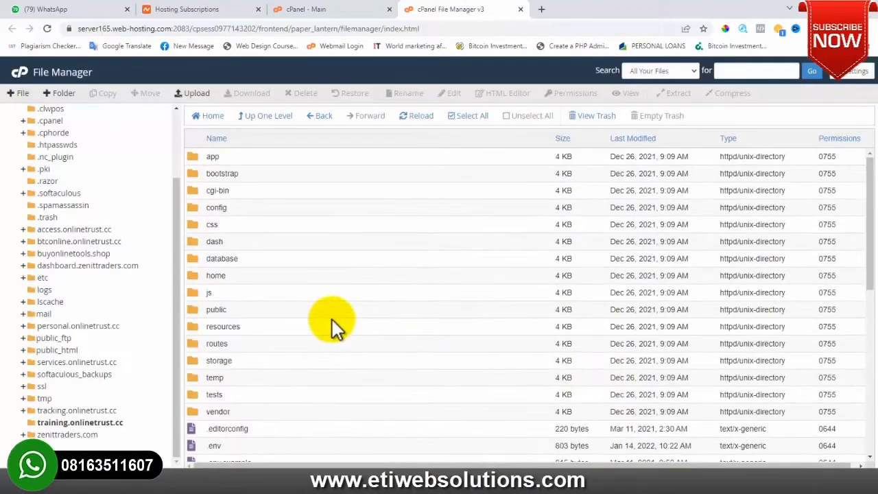
{"action": "scroll", "coordinate": [309, 316], "scroll_direction": "down", "scroll_amount": 4}
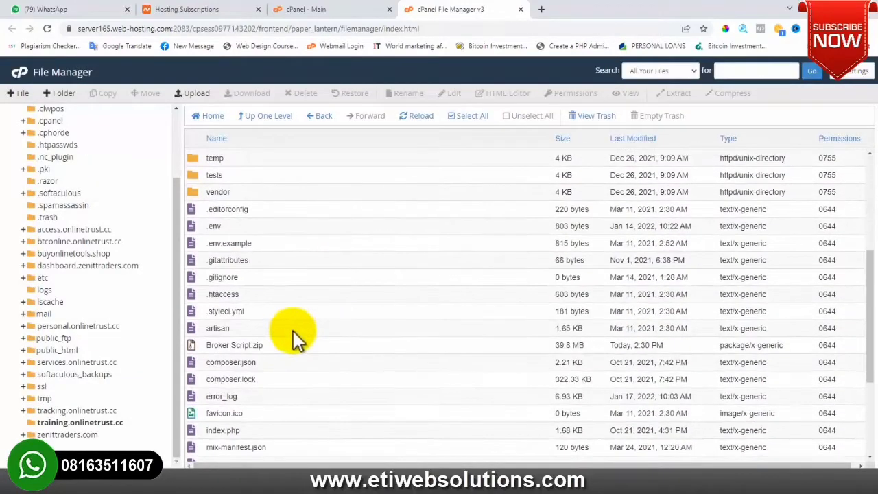
{"action": "left_click", "coordinate": [281, 341]}
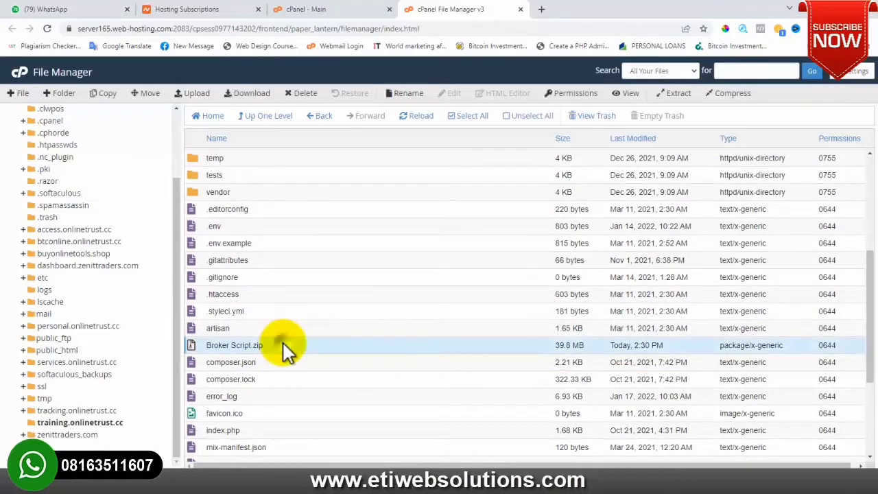
{"action": "right_click", "coordinate": [283, 343]}
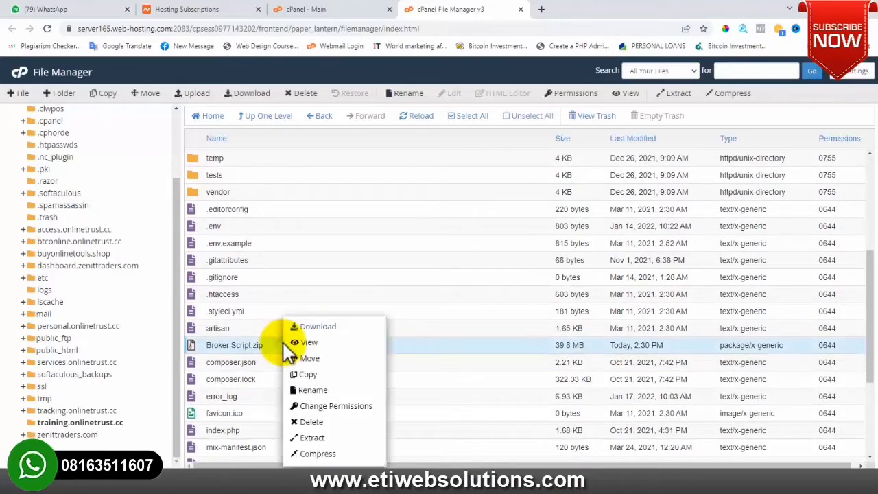
{"action": "left_click", "coordinate": [312, 421]}
{"action": "left_click", "coordinate": [365, 268]}
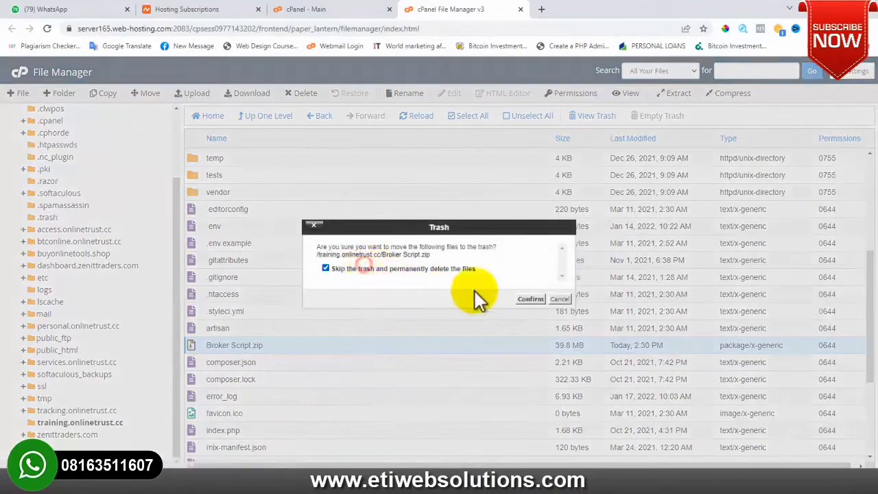
{"action": "left_click", "coordinate": [530, 299]}
{"action": "scroll", "coordinate": [402, 295], "scroll_direction": "down", "scroll_amount": 3}
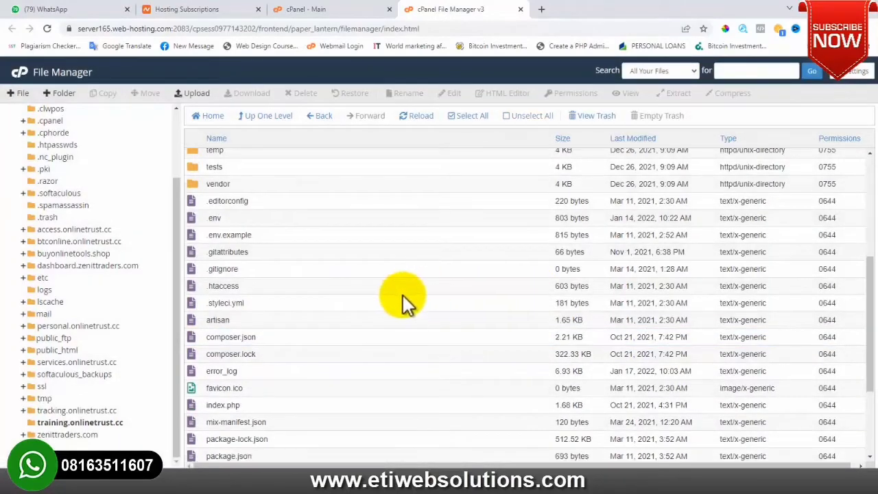
{"action": "scroll", "coordinate": [403, 295], "scroll_direction": "up", "scroll_amount": 6}
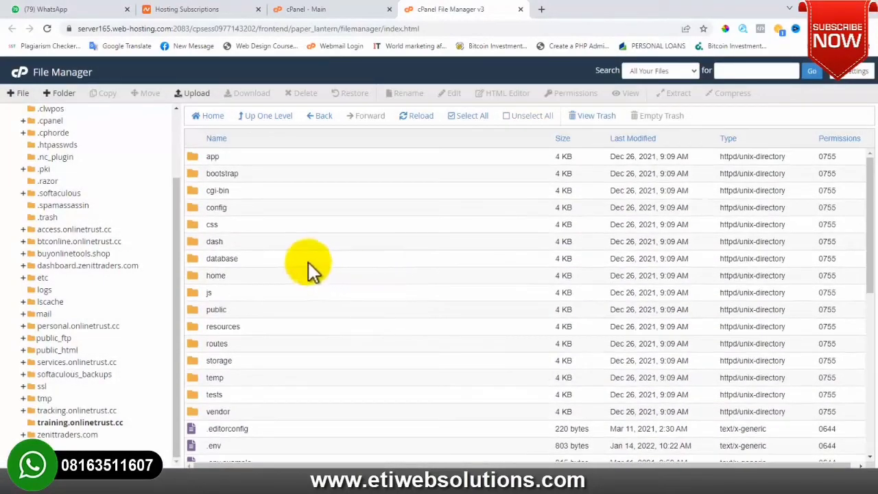
{"action": "scroll", "coordinate": [258, 243], "scroll_direction": "down", "scroll_amount": 5}
{"action": "scroll", "coordinate": [320, 235], "scroll_direction": "up", "scroll_amount": 5}
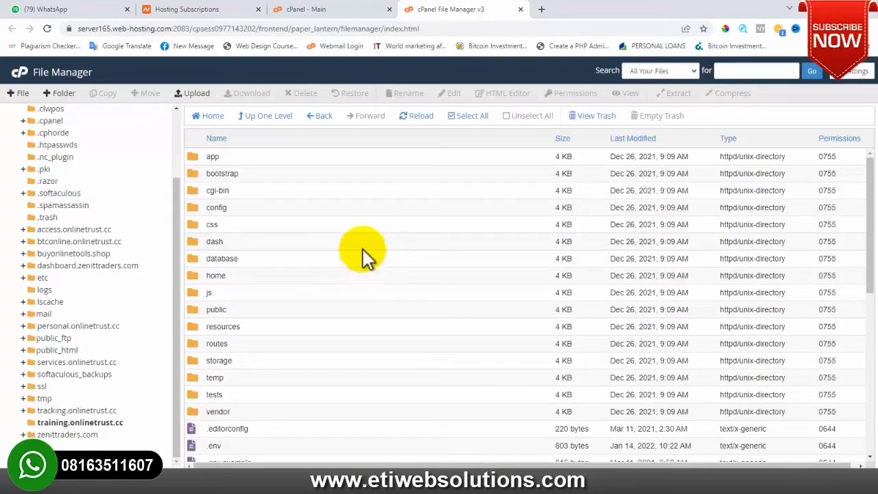
- Return to the cPanel main page and open the MySQL Database Wizard
{"action": "left_click", "coordinate": [340, 9]}
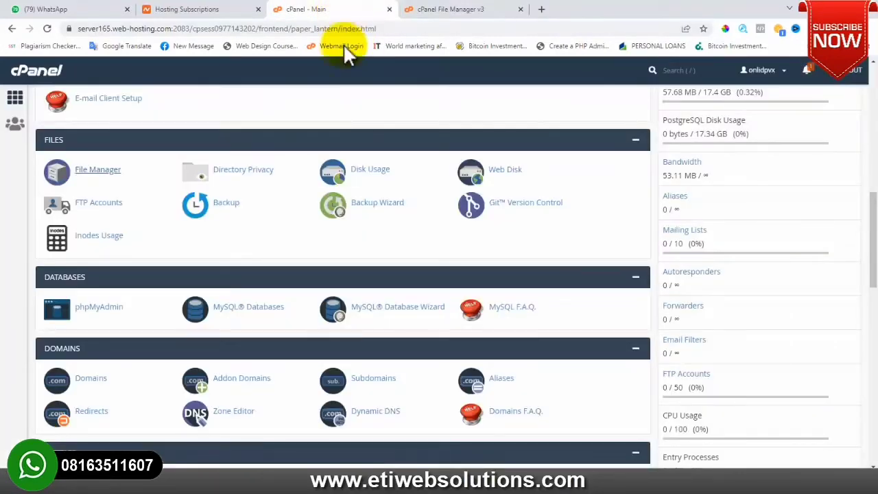
{"action": "scroll", "coordinate": [226, 260], "scroll_direction": "up", "scroll_amount": 3}
{"action": "scroll", "coordinate": [261, 270], "scroll_direction": "down", "scroll_amount": 3}
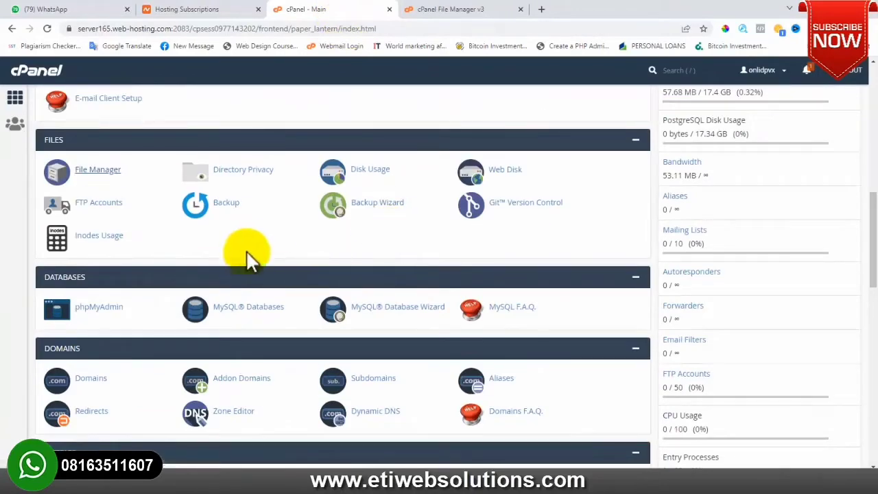
{"action": "left_click", "coordinate": [395, 312]}
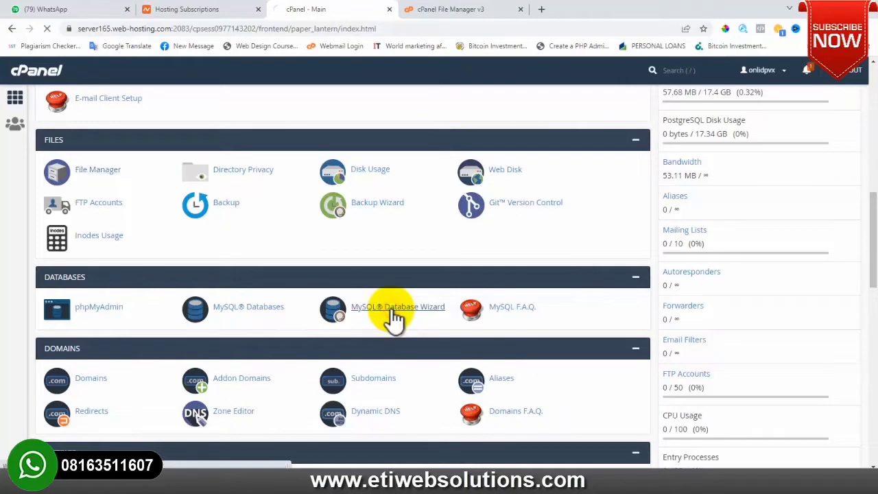
- Create a new MySQL database named "training" after the account prefix and proceed to the database user stage
{"action": "left_click", "coordinate": [131, 227]}
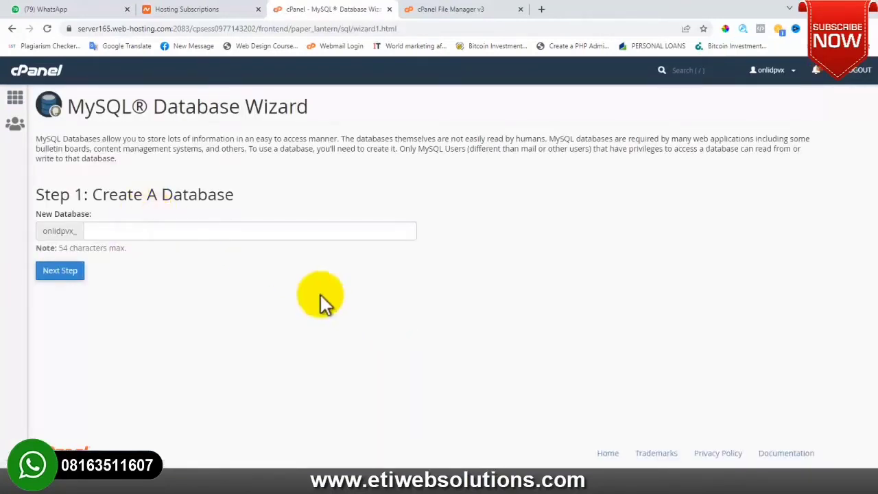
{"action": "left_click", "coordinate": [183, 233]}
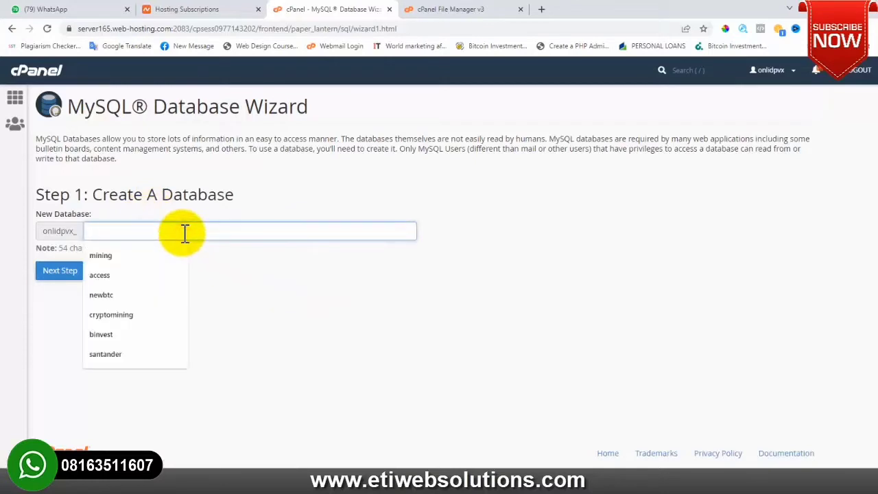
{"action": "type", "text": "training"}
{"action": "key", "text": "ctrl+a"}
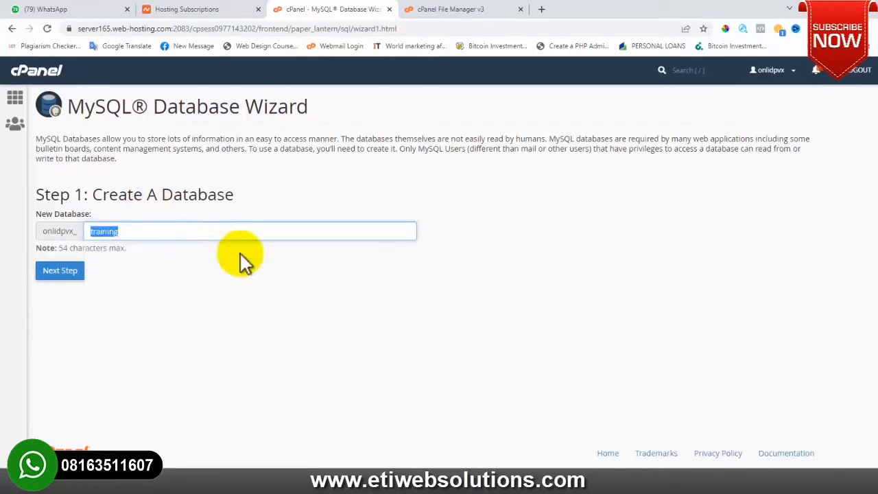
{"action": "left_click", "coordinate": [268, 277]}
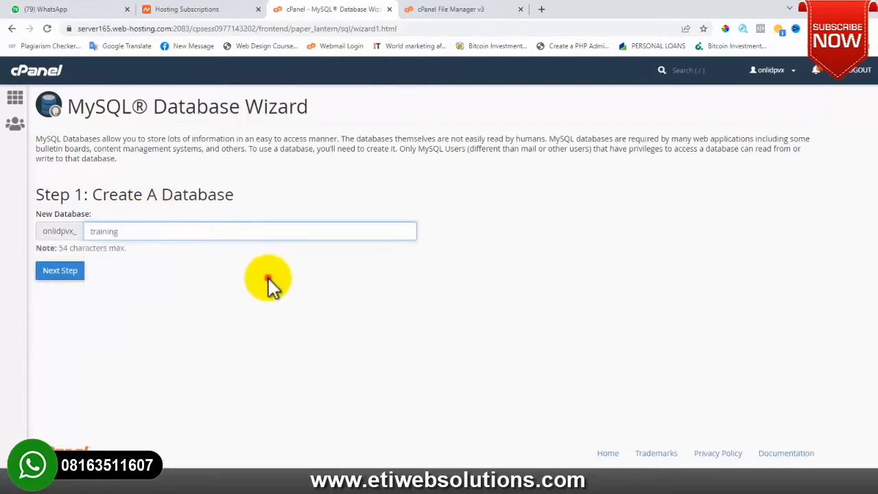
{"action": "left_click", "coordinate": [64, 275]}
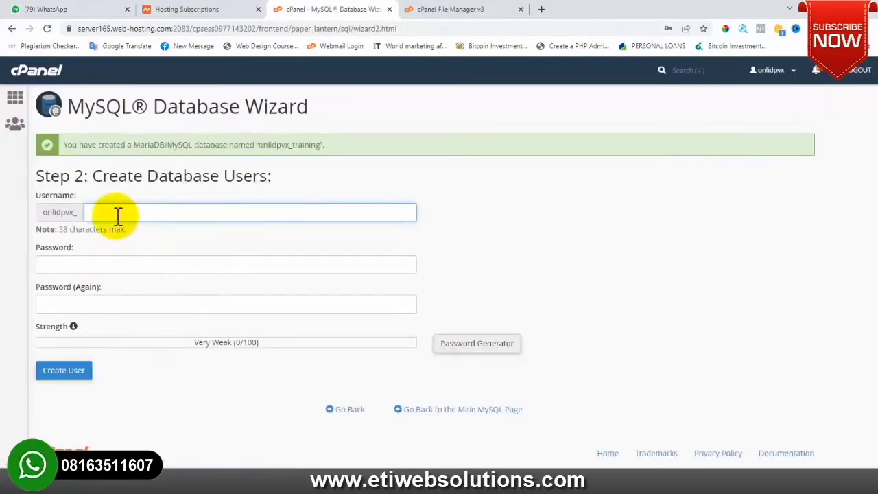
- Enter "training" as the database username, generate a password, copy it and use it in both password fields
{"action": "type", "text": "training"}
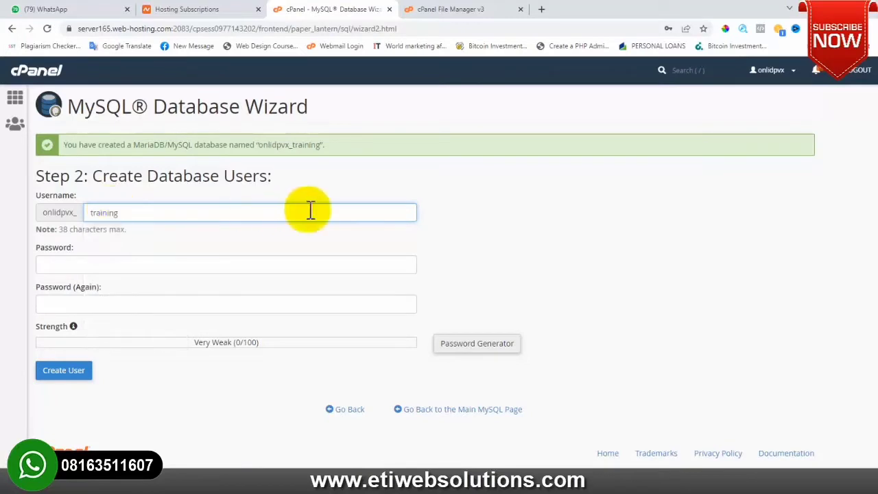
{"action": "left_click", "coordinate": [458, 200]}
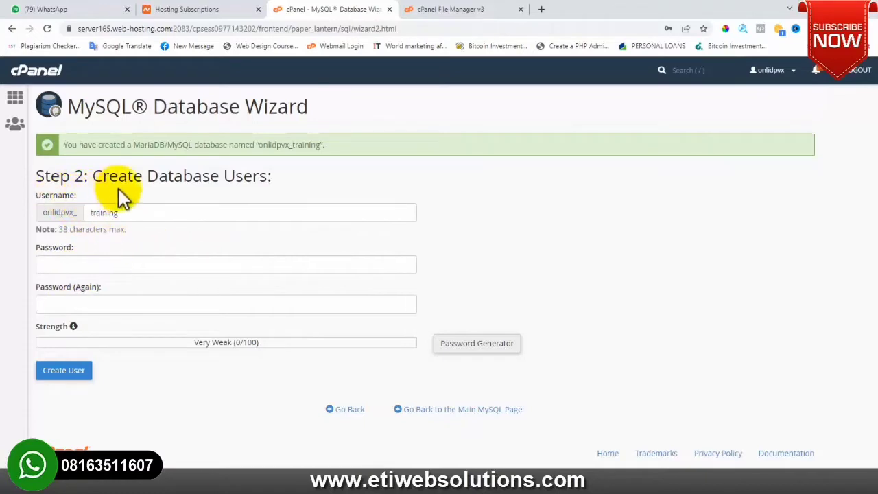
{"action": "left_click", "coordinate": [476, 343]}
{"action": "left_click", "coordinate": [404, 227]}
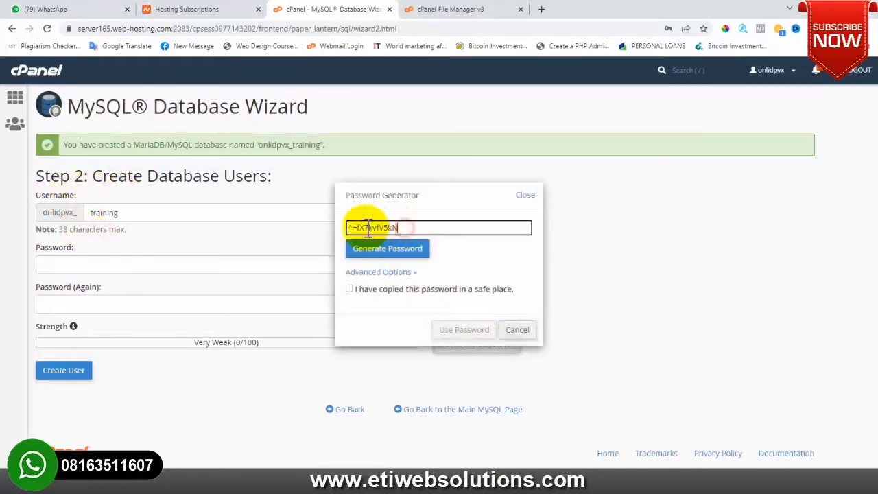
{"action": "left_click_drag", "start_coordinate": [368, 227], "coordinate": [349, 227]}
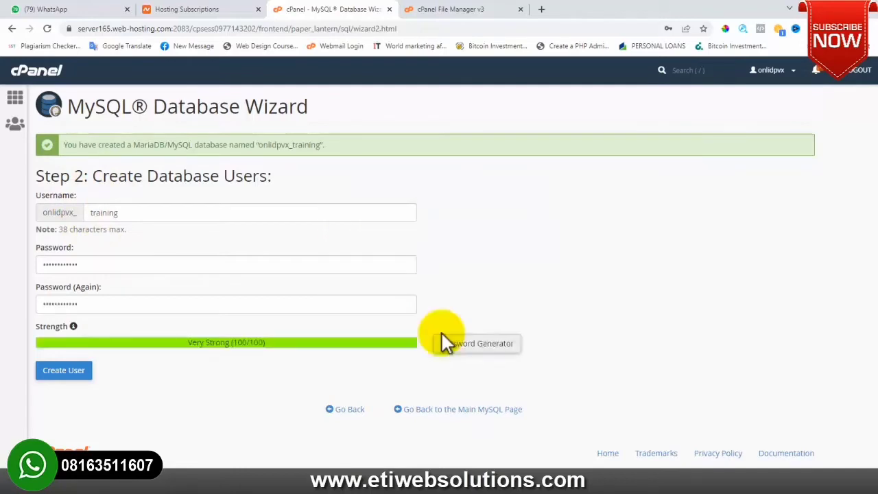
- Switch to Notepad, paste the generated database password into a new note with blank space above it, and return to the wizard
{"action": "key", "text": "super"}
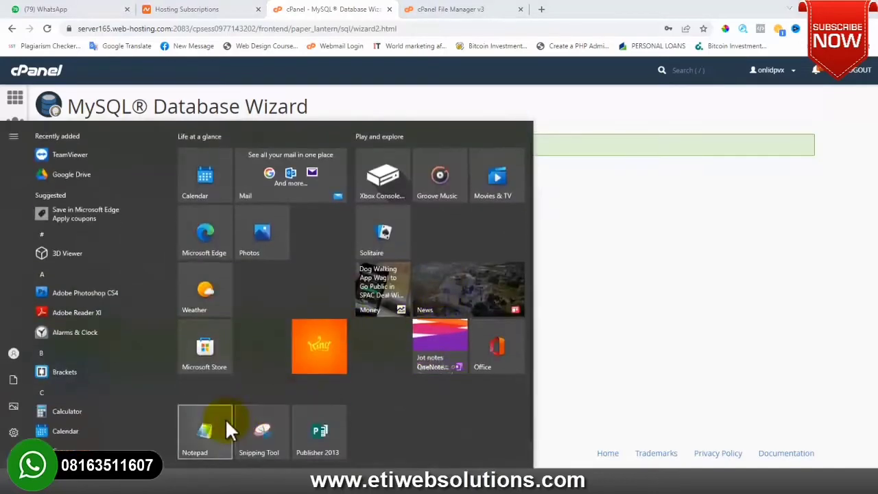
{"action": "left_click", "coordinate": [219, 421]}
{"action": "key", "text": "ctrl+v"}
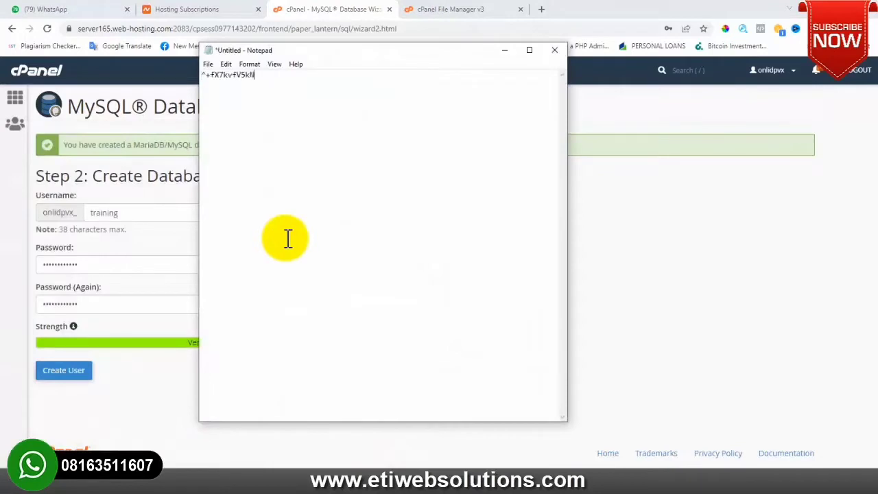
{"action": "key", "text": "Home"}
{"action": "key", "text": "Return"}
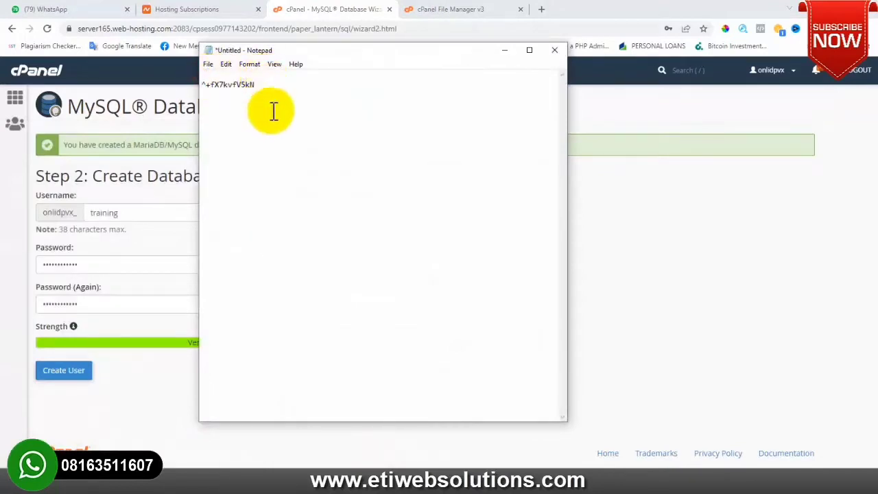
{"action": "left_click", "coordinate": [629, 227]}
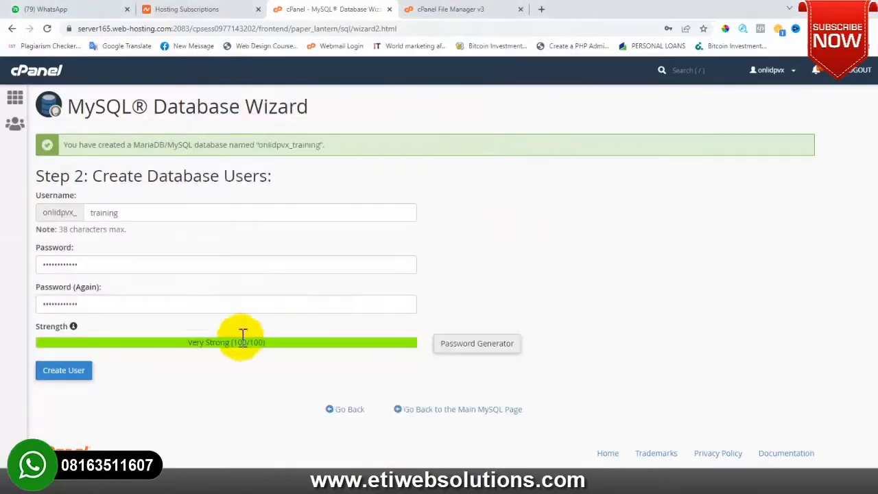
- Create the database user, and copy the user and database names into the Notepad note above the password
{"action": "left_click", "coordinate": [62, 371]}
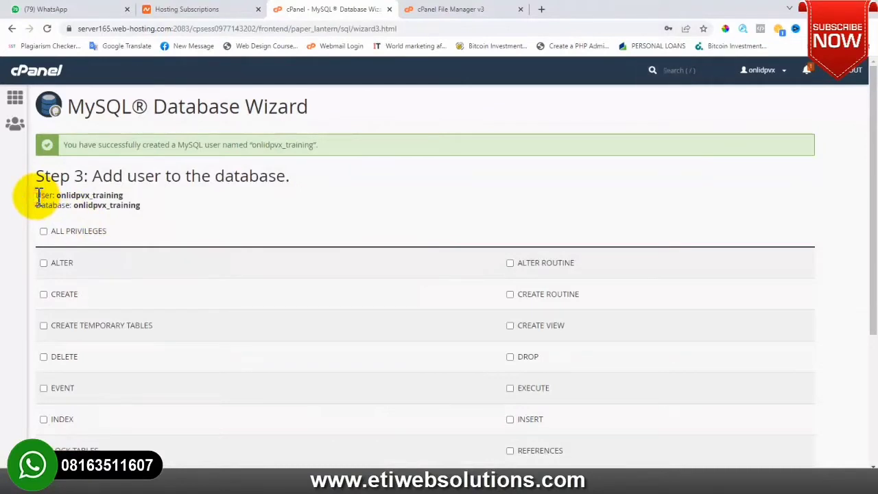
{"action": "left_click_drag", "start_coordinate": [39, 196], "coordinate": [148, 205]}
{"action": "key", "text": "ctrl+c"}
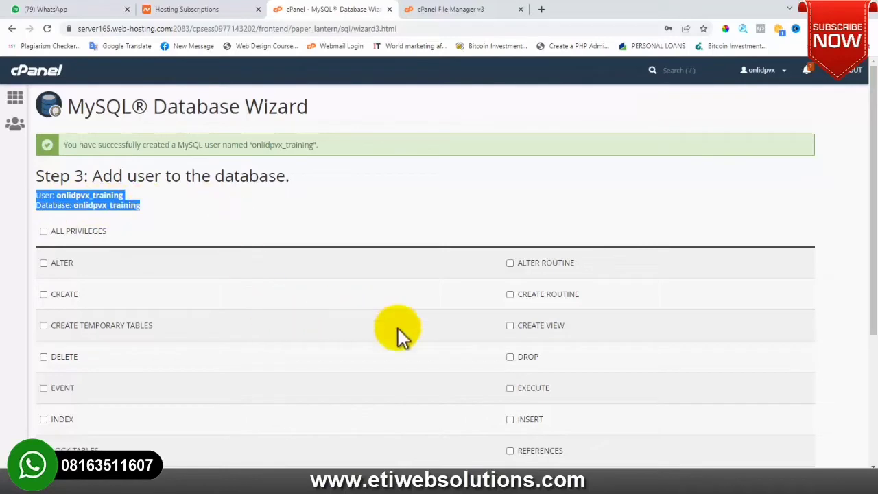
{"action": "left_click", "coordinate": [588, 473]}
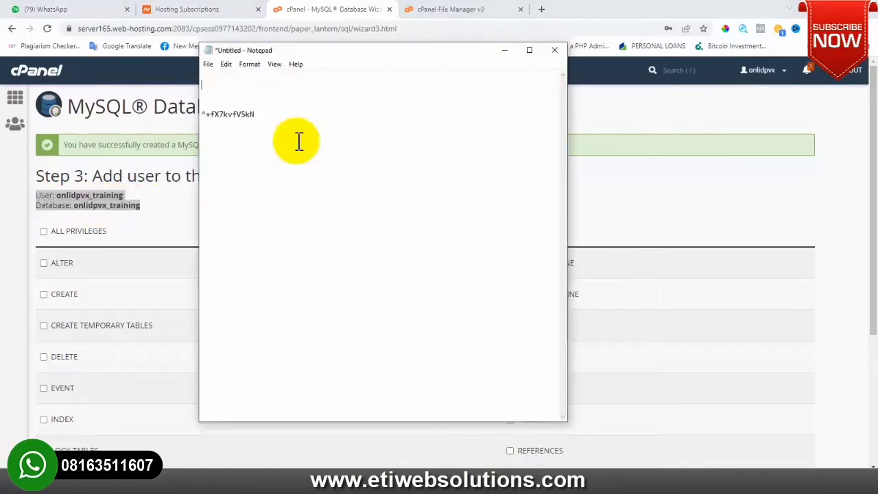
{"action": "key", "text": "ctrl+v"}
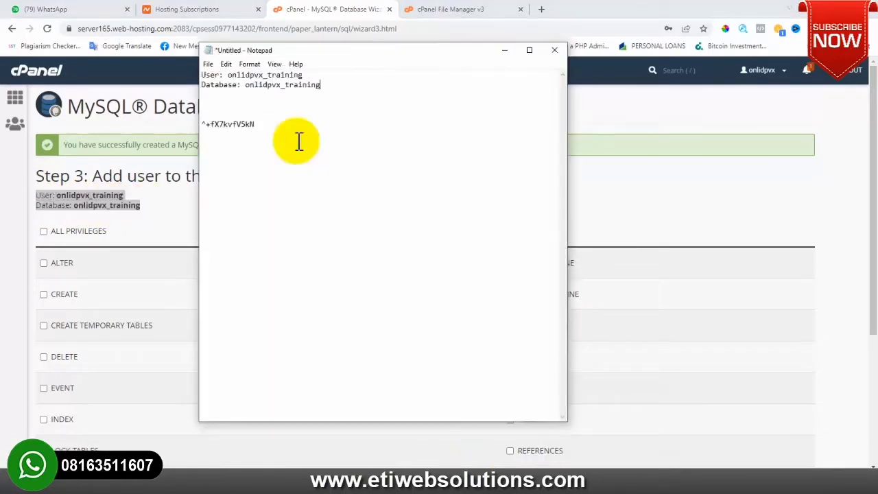
- Grant the new user ALL PRIVILEGES on the training database and apply the changes
{"action": "left_click", "coordinate": [72, 227]}
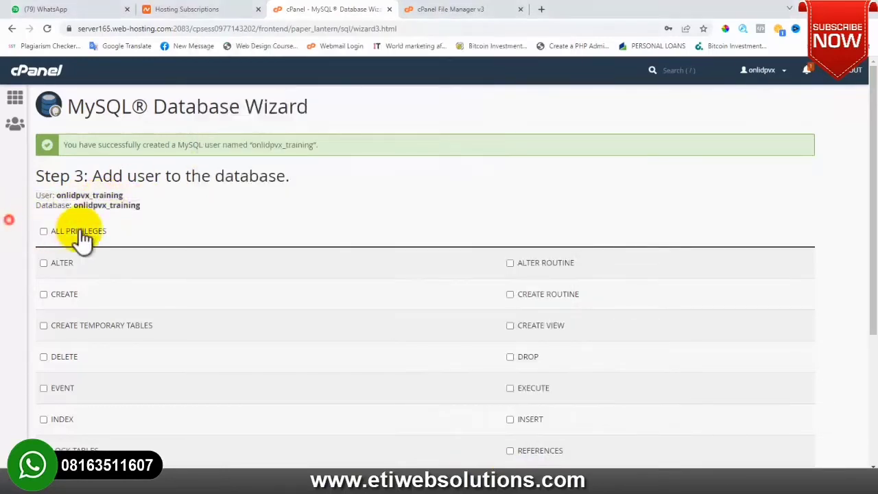
{"action": "left_click", "coordinate": [43, 231]}
{"action": "scroll", "coordinate": [131, 245], "scroll_direction": "down", "scroll_amount": 3}
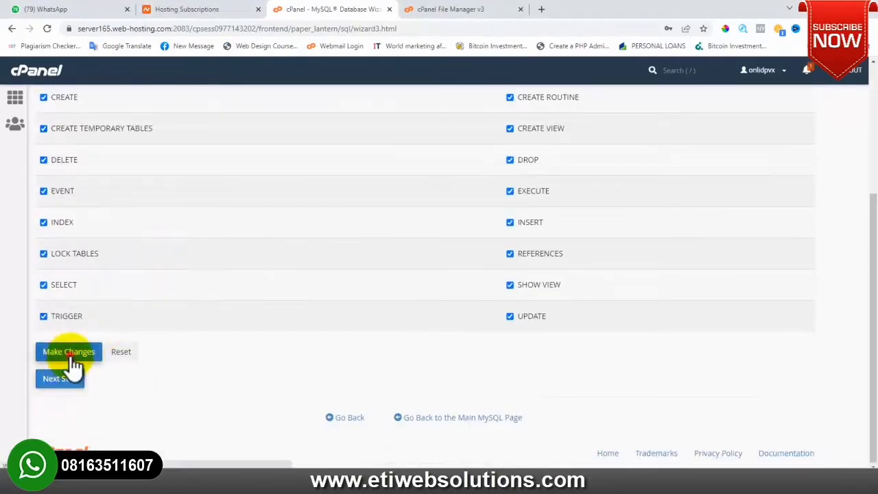
{"action": "left_click", "coordinate": [91, 362]}
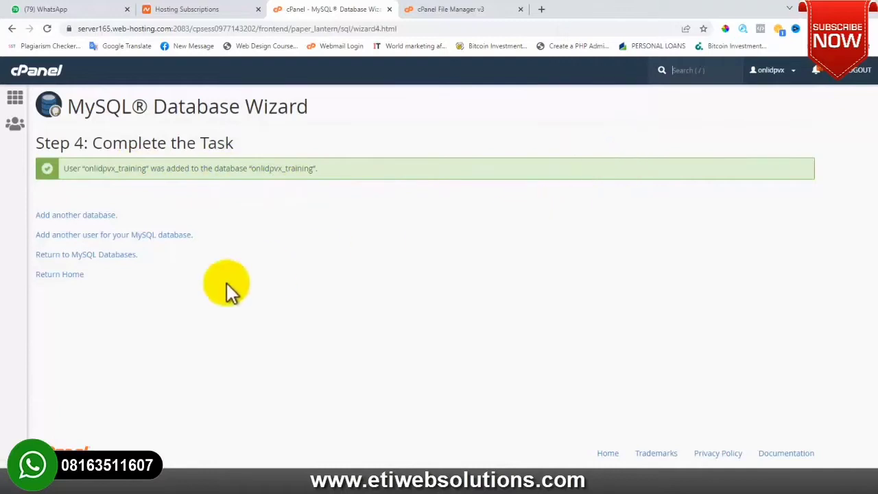
- Return to the cPanel home page, then find and select the .env file in the training.onlinetrust.cc folder in File Manager
{"action": "left_click", "coordinate": [56, 280]}
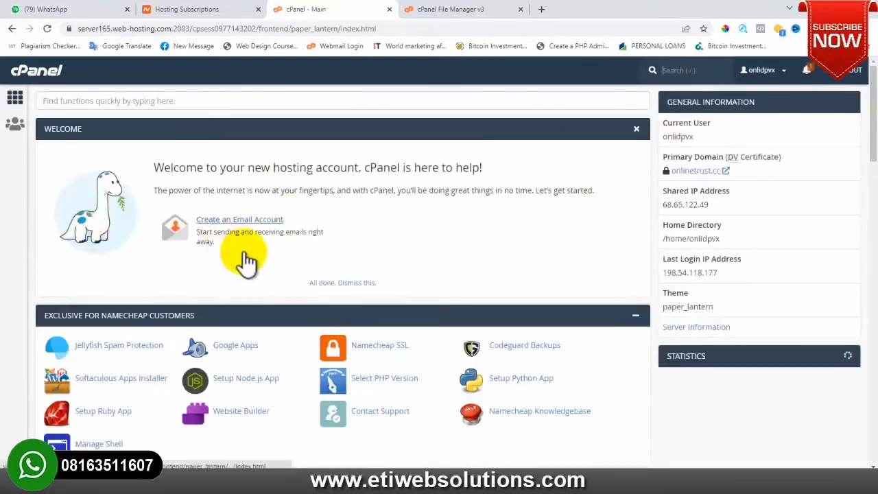
{"action": "key", "text": "ctrl+Tab"}
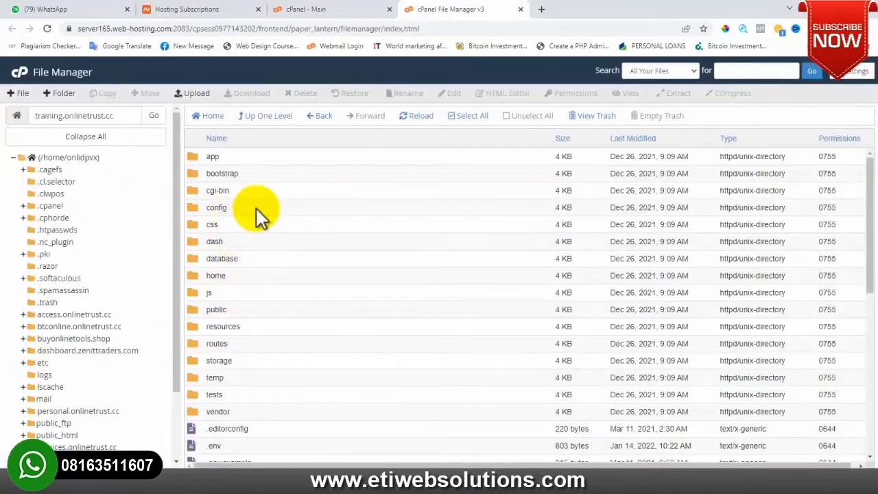
{"action": "scroll", "coordinate": [262, 210], "scroll_direction": "down", "scroll_amount": 5}
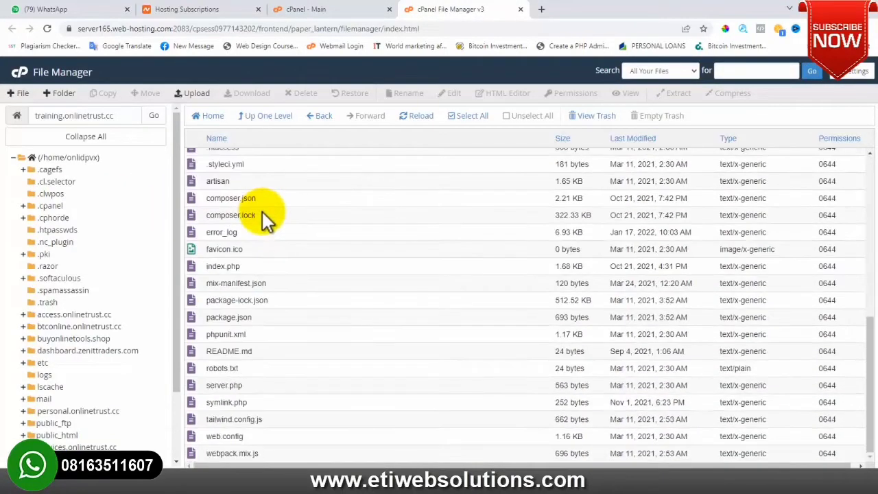
{"action": "scroll", "coordinate": [244, 209], "scroll_direction": "up", "scroll_amount": 5}
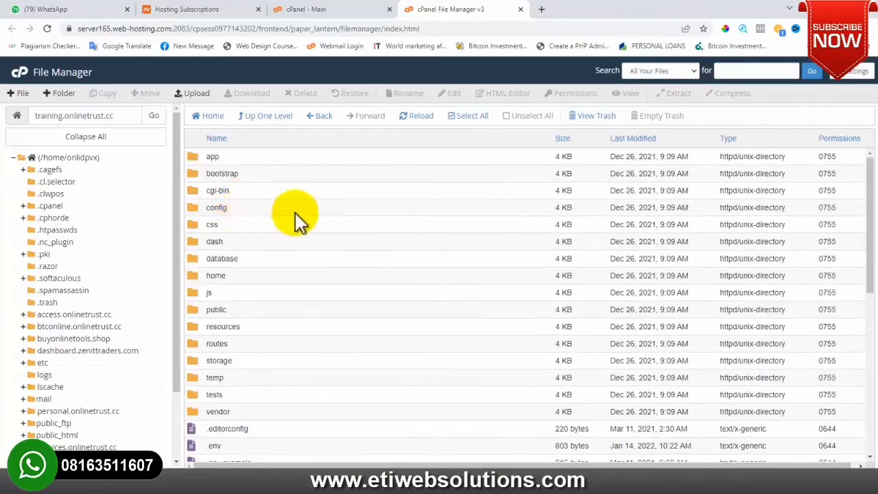
{"action": "scroll", "coordinate": [294, 216], "scroll_direction": "down", "scroll_amount": 5}
{"action": "scroll", "coordinate": [294, 218], "scroll_direction": "up", "scroll_amount": 2}
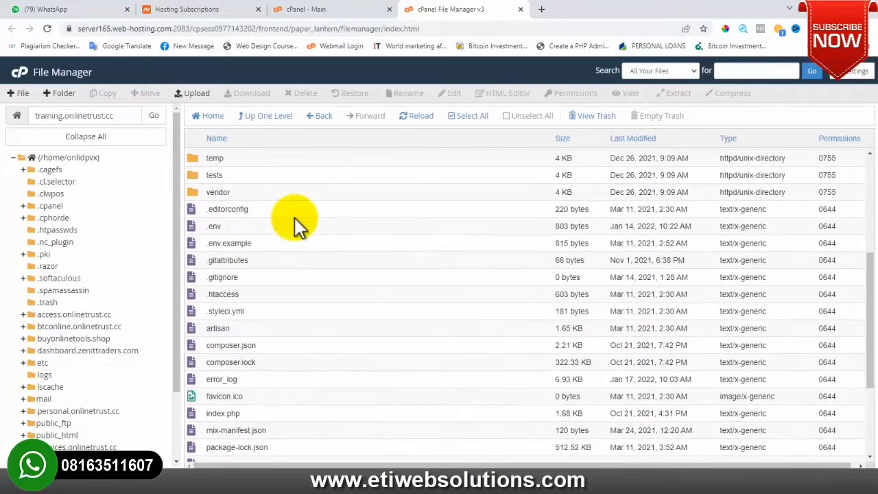
{"action": "scroll", "coordinate": [282, 198], "scroll_direction": "down", "scroll_amount": 2}
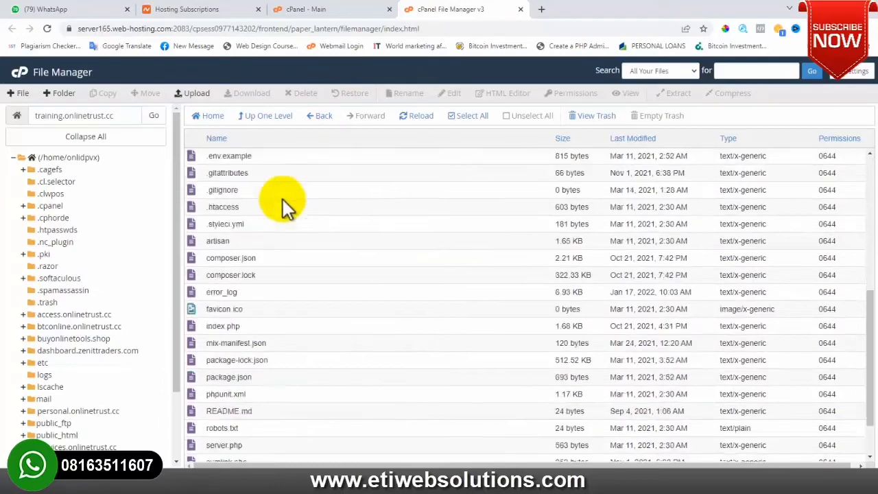
{"action": "scroll", "coordinate": [282, 199], "scroll_direction": "up", "scroll_amount": 4}
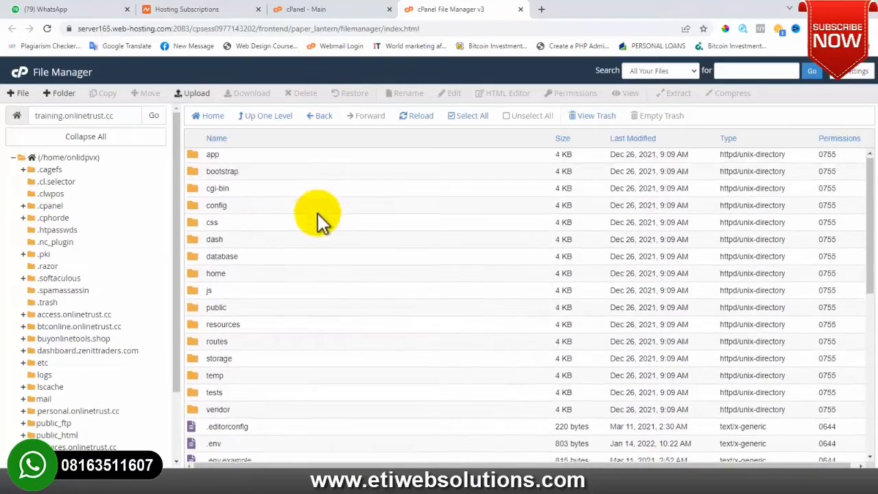
{"action": "scroll", "coordinate": [317, 216], "scroll_direction": "down", "scroll_amount": 2}
{"action": "left_click", "coordinate": [242, 337]}
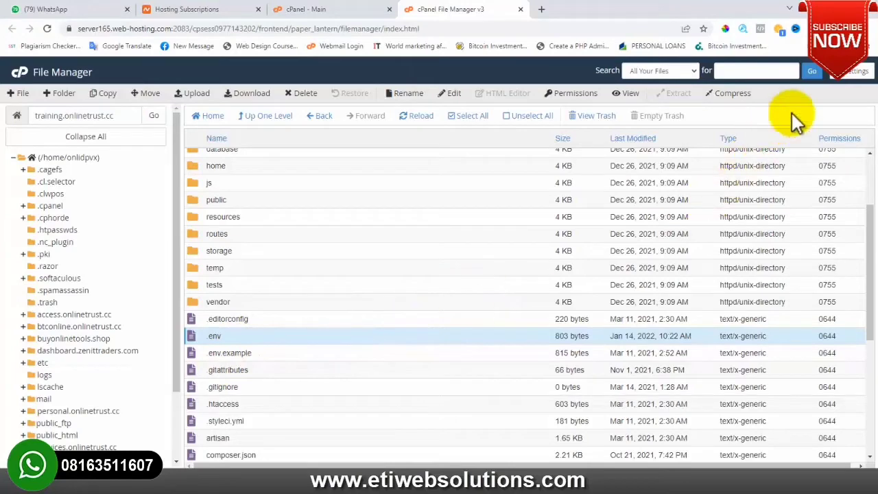
- Make sure Show Hidden Files (dotfiles) is enabled in the File Manager preferences and save them
{"action": "left_click", "coordinate": [850, 74]}
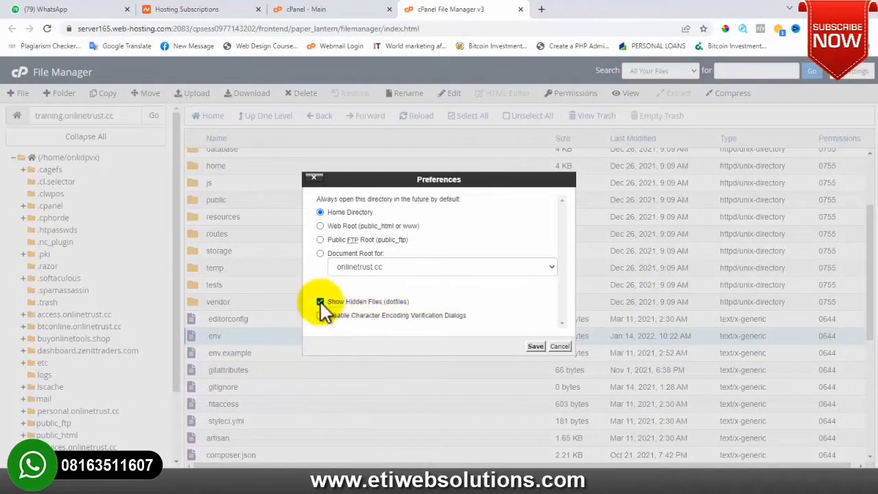
{"action": "left_click", "coordinate": [534, 346]}
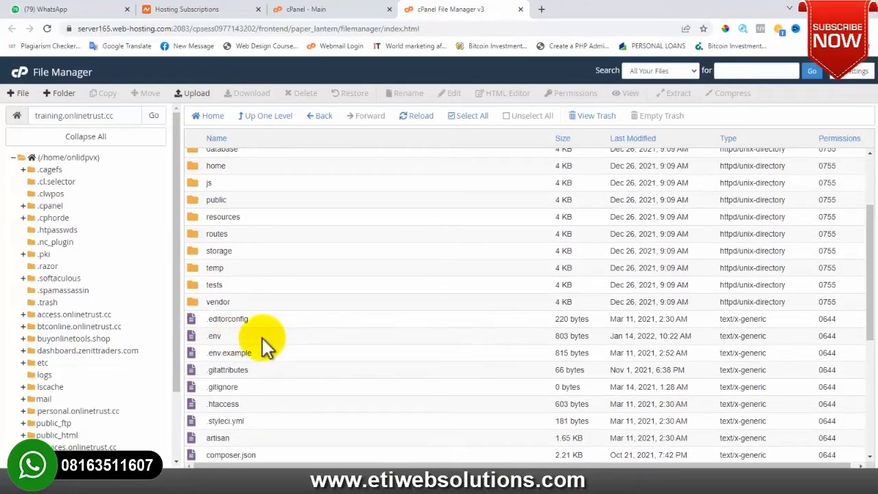
- Open the .env file of training.onlinetrust.cc for editing and examine its block of DB_ connection settings
{"action": "left_click", "coordinate": [226, 336]}
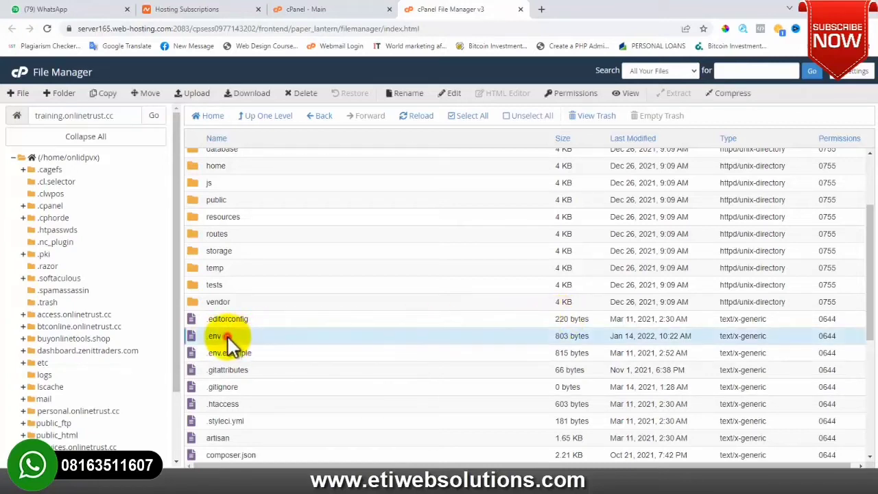
{"action": "right_click", "coordinate": [241, 337]}
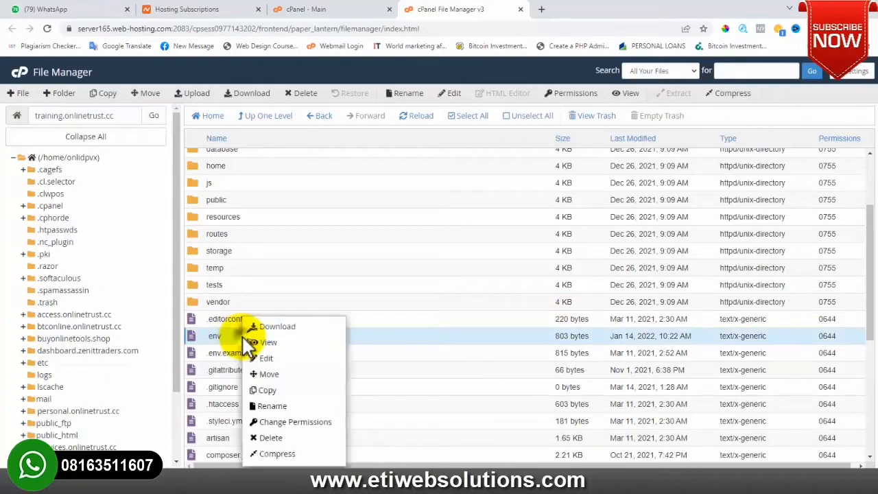
{"action": "left_click", "coordinate": [266, 359]}
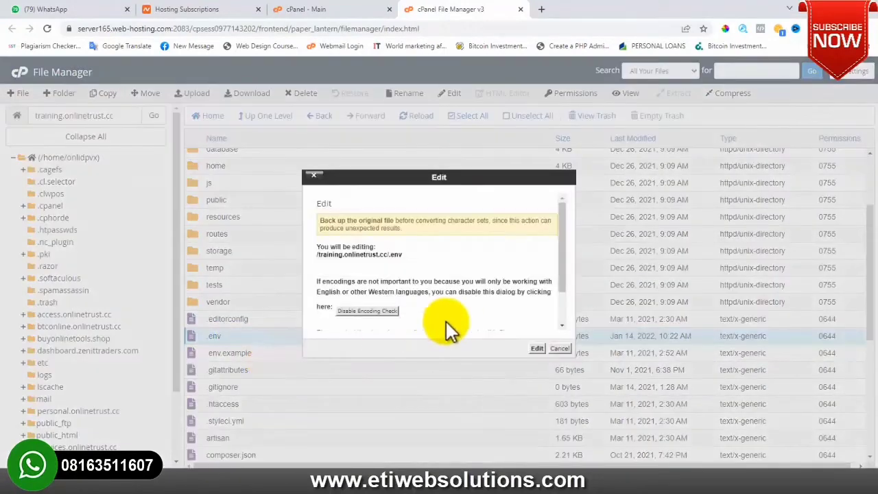
{"action": "left_click", "coordinate": [537, 348]}
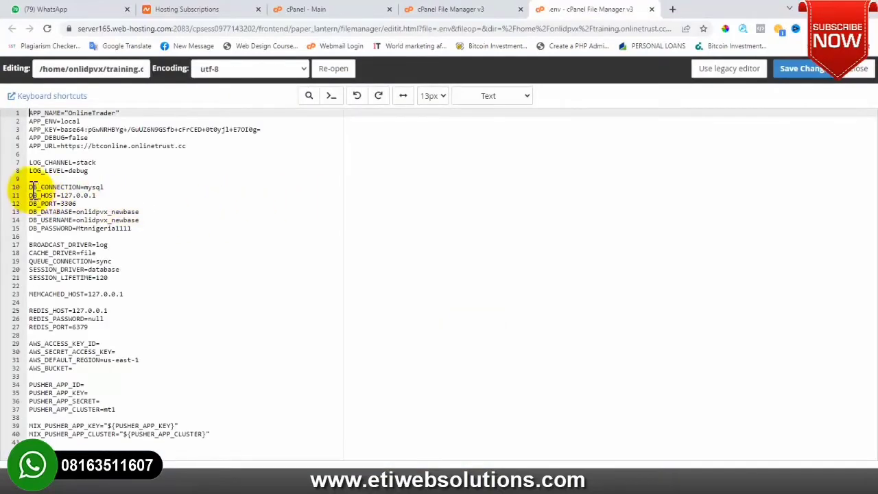
{"action": "left_click_drag", "start_coordinate": [29, 186], "coordinate": [145, 232]}
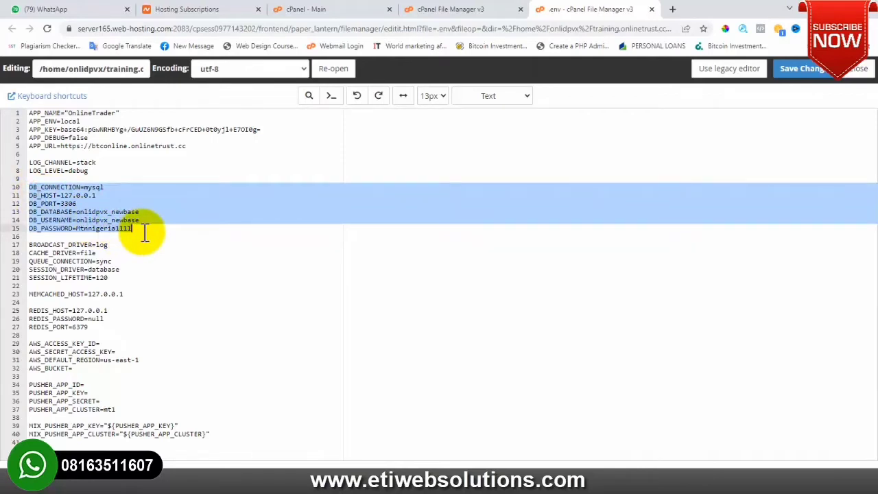
{"action": "left_click", "coordinate": [414, 251]}
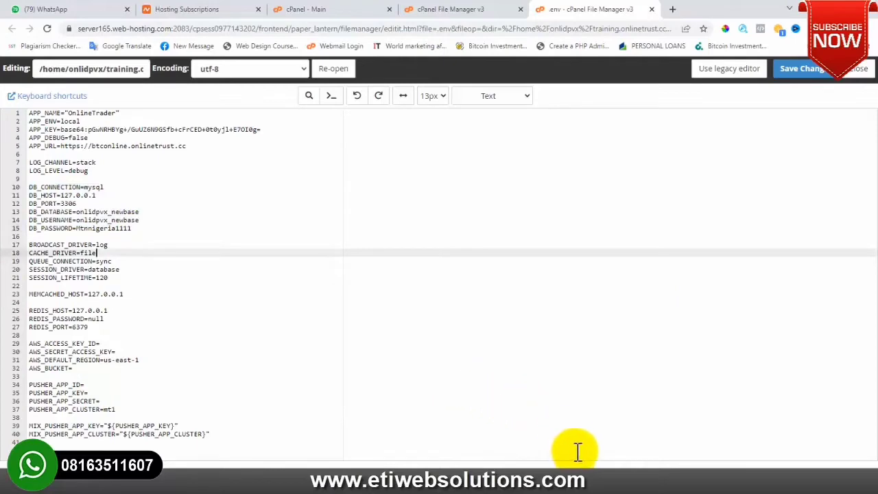
- Copy the database name from the Notepad note and set both DB_DATABASE and DB_USERNAME in .env to onlidpvx_training
{"action": "mouse_move", "coordinate": [610, 461]}
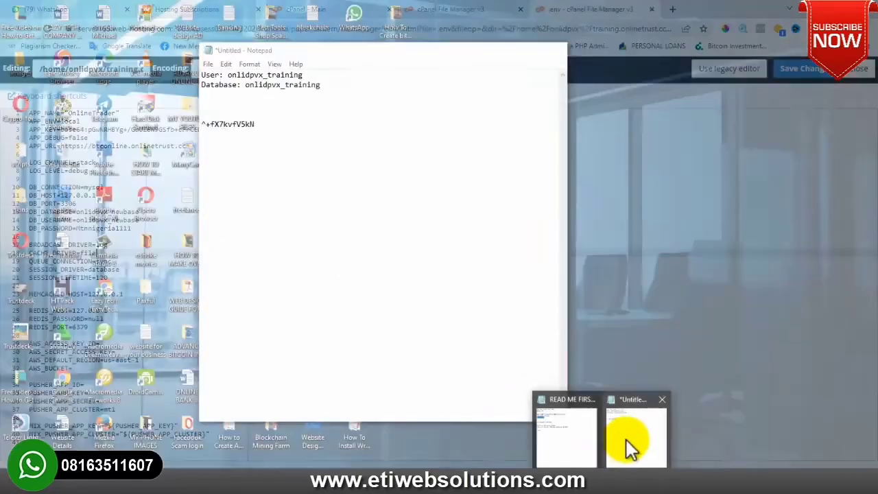
{"action": "left_click", "coordinate": [626, 439]}
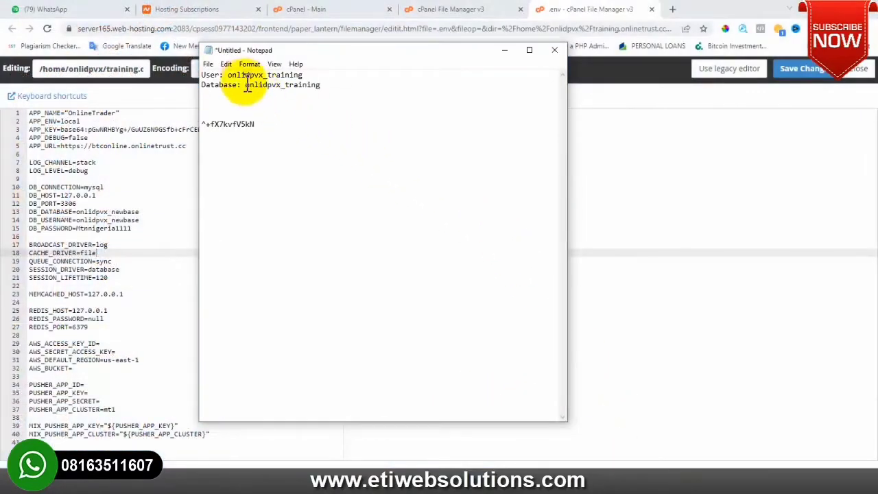
{"action": "left_click_drag", "start_coordinate": [244, 85], "coordinate": [329, 85]}
{"action": "key", "text": "ctrl+c"}
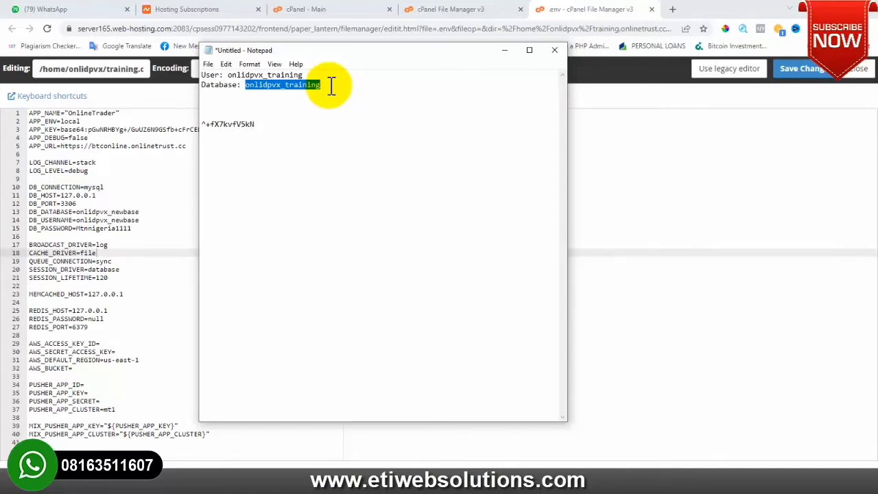
{"action": "left_click", "coordinate": [161, 211]}
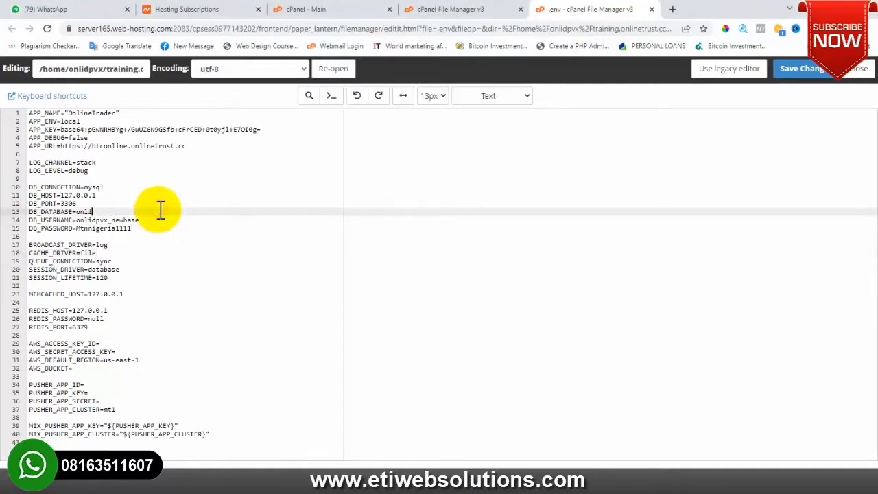
{"action": "key", "text": "ctrl+v"}
{"action": "left_click", "coordinate": [169, 219]}
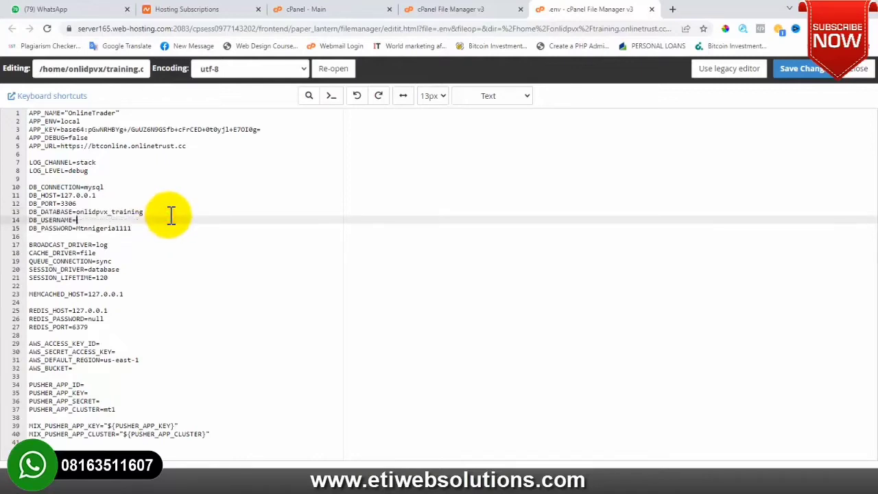
{"action": "key", "text": "ctrl+v"}
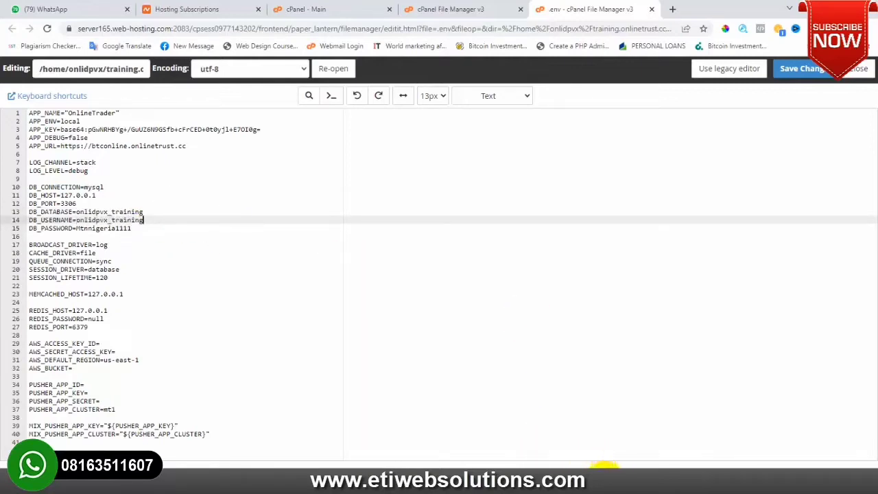
- Copy the database password from the Notepad note and replace the DB_PASSWORD value in .env with it
{"action": "mouse_move", "coordinate": [603, 468]}
{"action": "left_click", "coordinate": [589, 443]}
{"action": "left_click", "coordinate": [263, 124]}
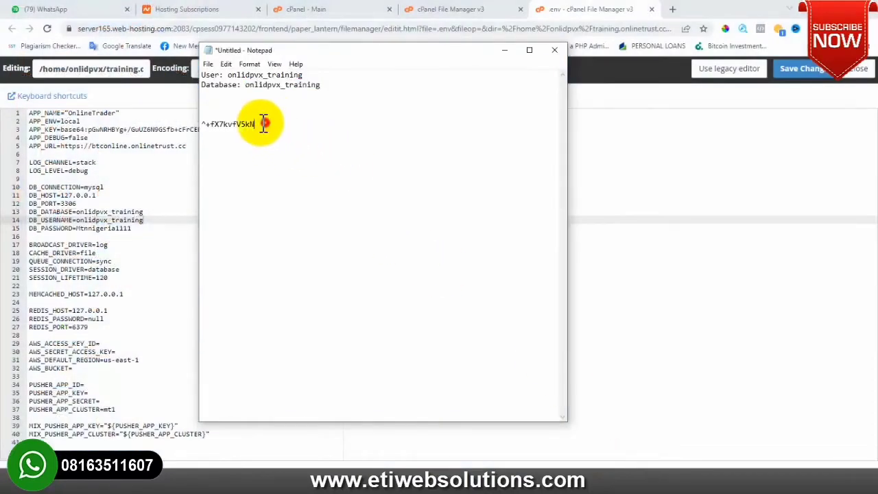
{"action": "left_click_drag", "start_coordinate": [264, 124], "coordinate": [204, 124]}
{"action": "key", "text": "ctrl+c"}
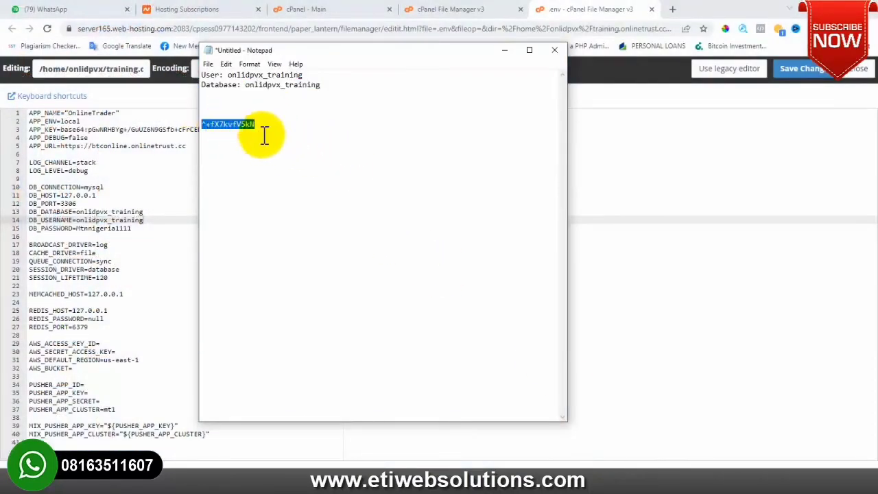
{"action": "left_click", "coordinate": [156, 227]}
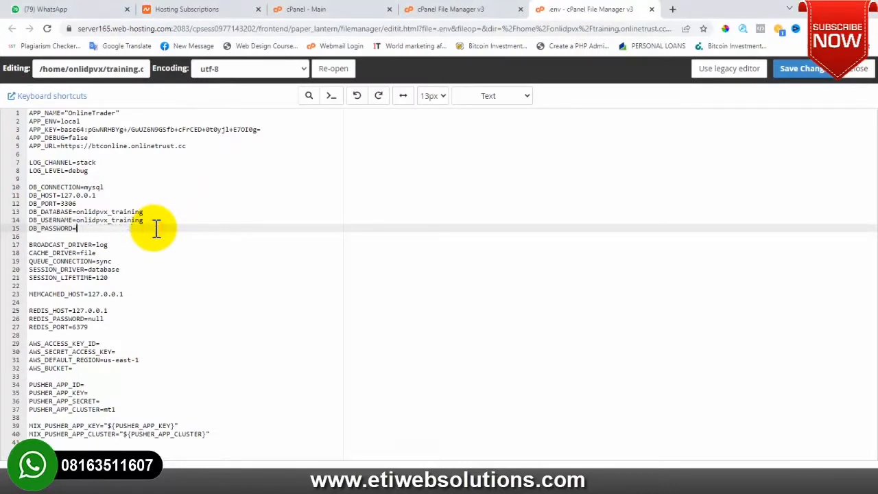
{"action": "key", "text": "ctrl+v"}
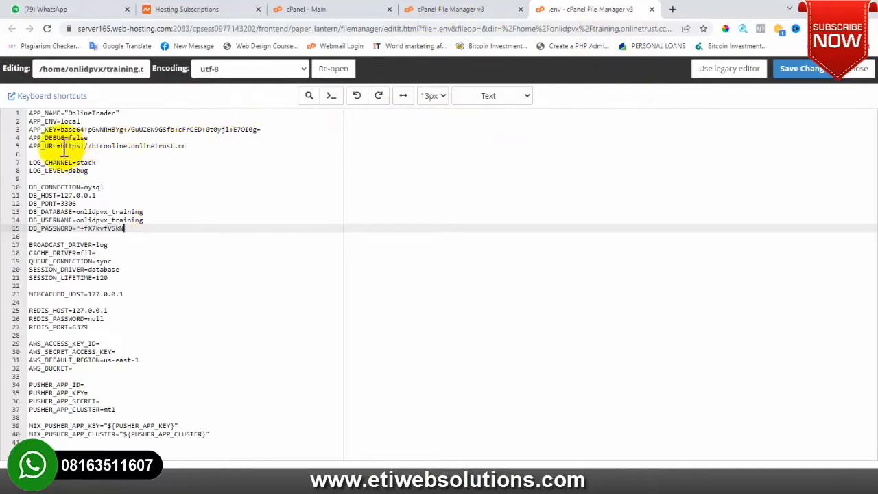
- Copy the folder name training.onlinetrust.cc from File Manager and open it as a website in a new browser tab
{"action": "left_click_drag", "start_coordinate": [60, 145], "coordinate": [189, 145]}
{"action": "left_click", "coordinate": [449, 10]}
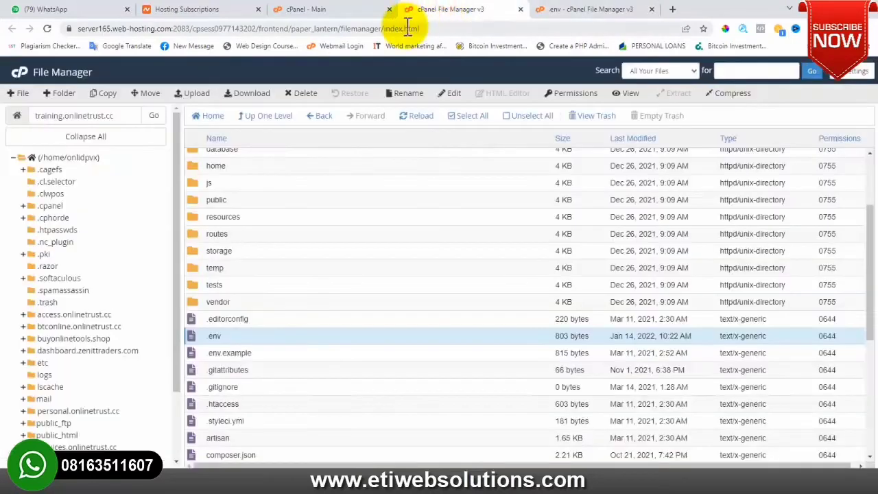
{"action": "left_click", "coordinate": [134, 116]}
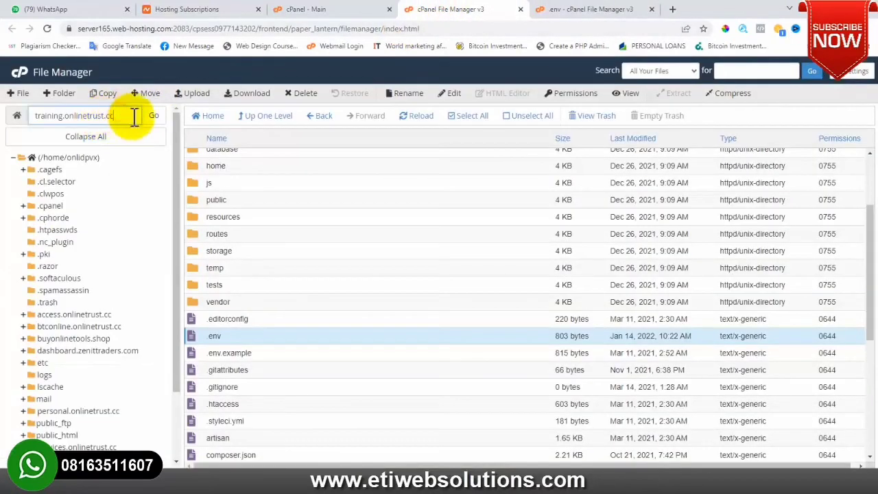
{"action": "triple_click", "coordinate": [134, 116]}
{"action": "key", "text": "ctrl+c"}
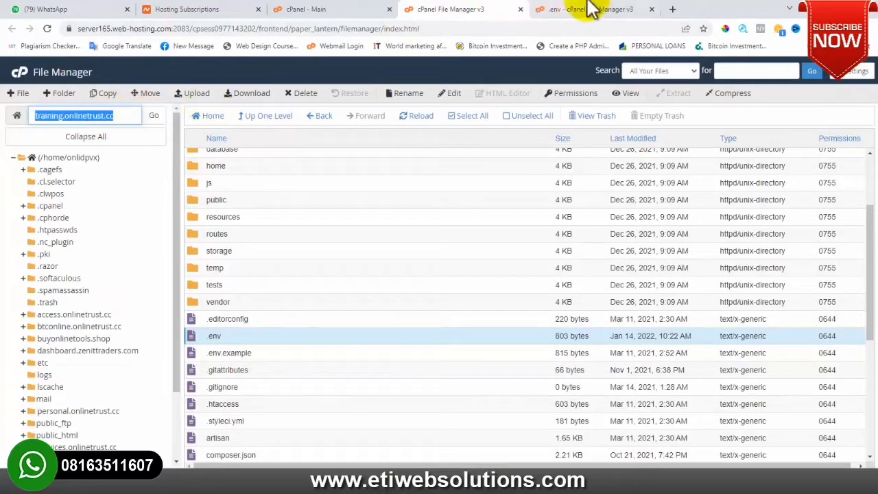
{"action": "left_click", "coordinate": [674, 9]}
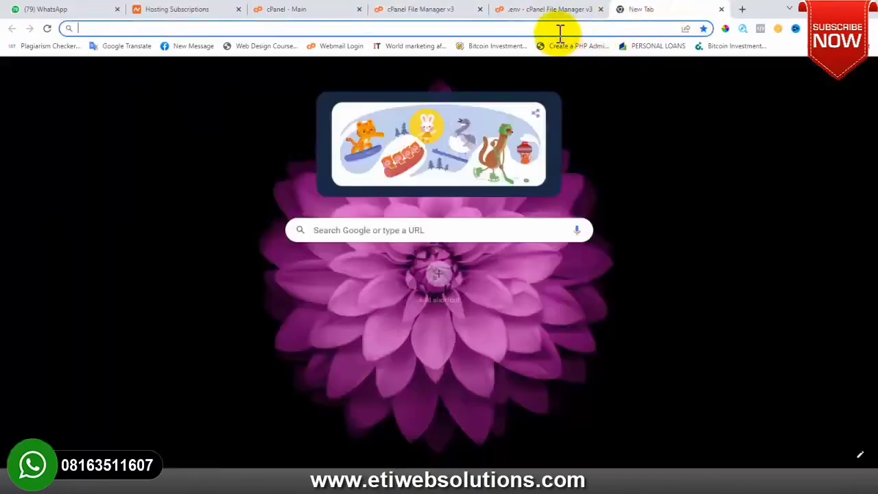
{"action": "left_click", "coordinate": [559, 32]}
{"action": "key", "text": "ctrl+v"}
{"action": "key", "text": "Return"}
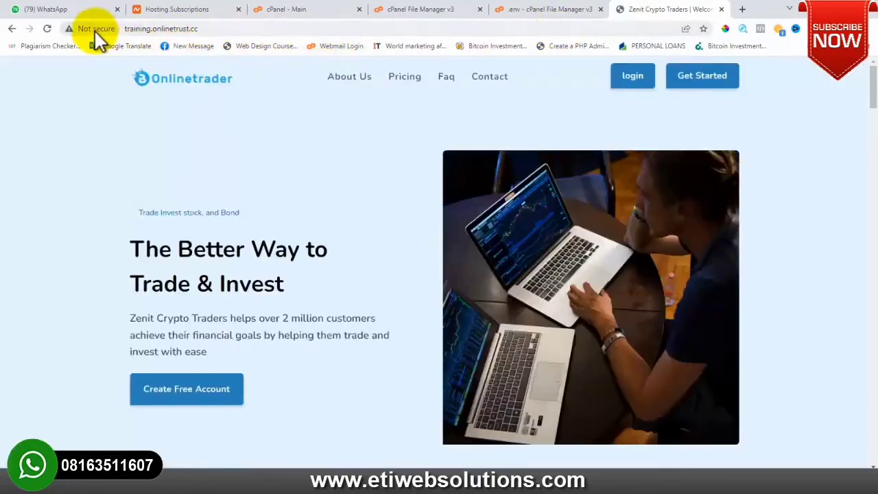
{"action": "left_click", "coordinate": [196, 29]}
{"action": "key", "text": "ctrl+c"}
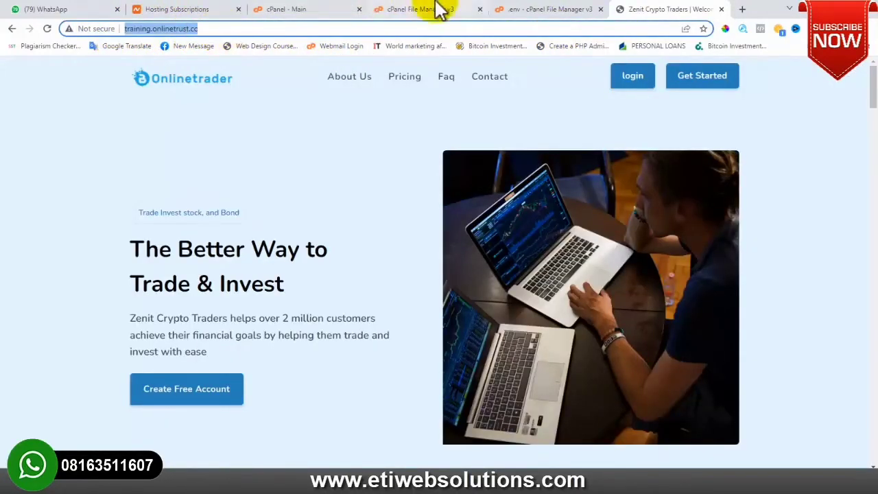
{"action": "left_click", "coordinate": [534, 9]}
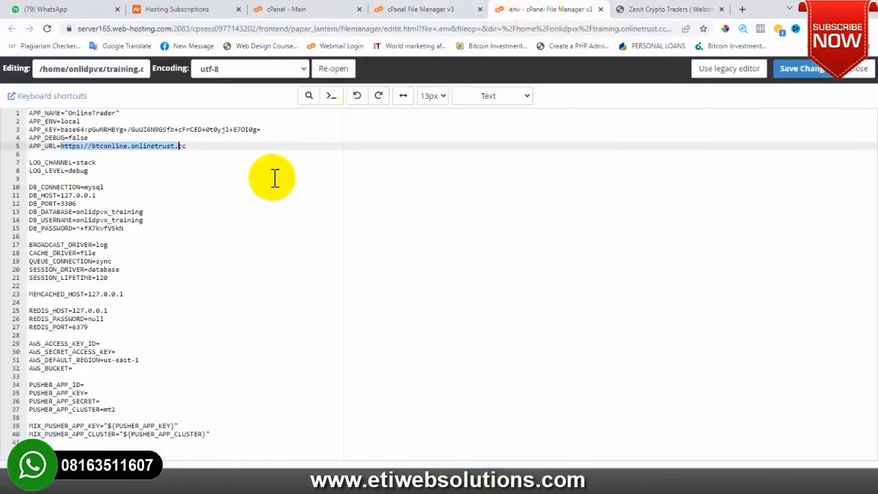
{"action": "left_click", "coordinate": [197, 147]}
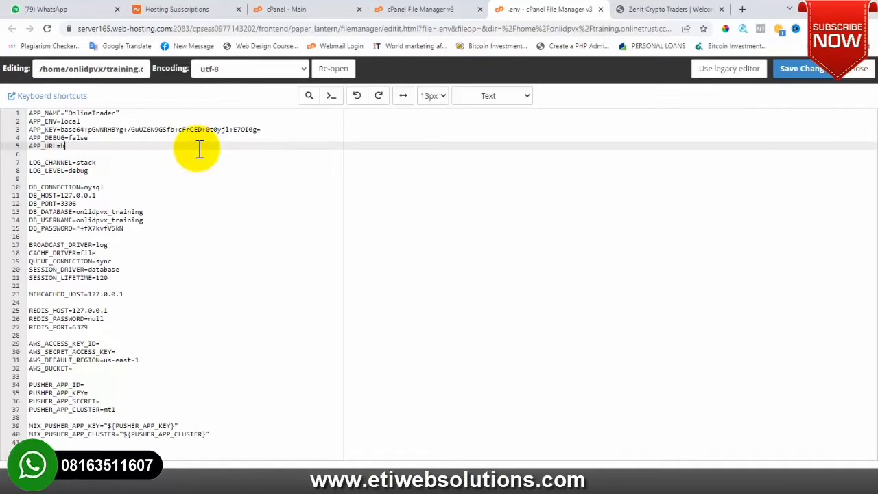
{"action": "key", "text": "ctrl+v"}
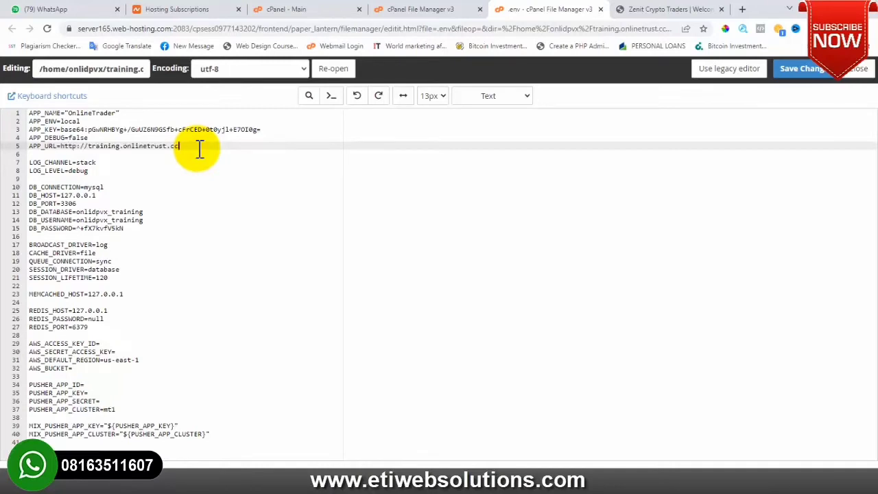
- Save the edited .env file and open the onlidpvx_training database in phpMyAdmin
{"action": "left_click", "coordinate": [803, 69]}
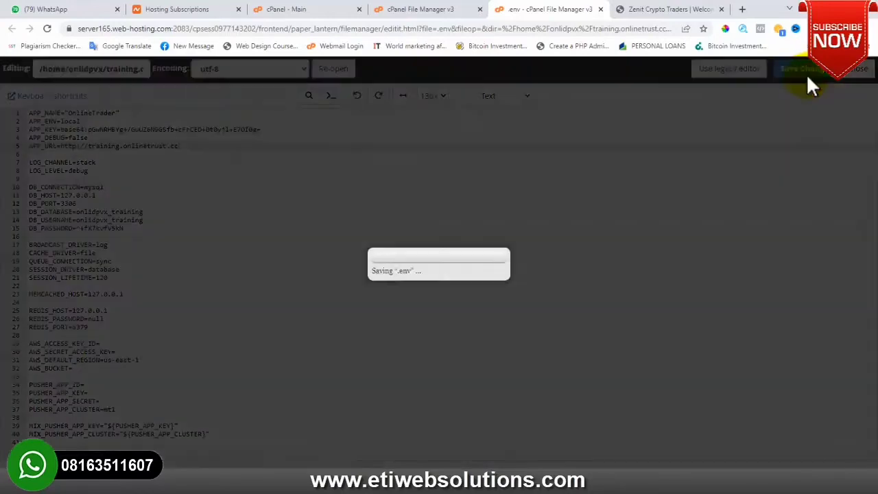
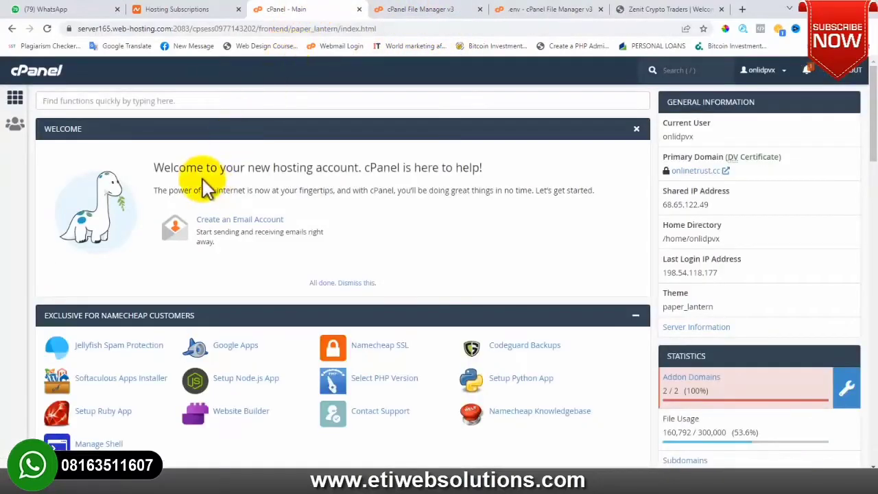
{"action": "scroll", "coordinate": [200, 183], "scroll_direction": "down", "scroll_amount": 7}
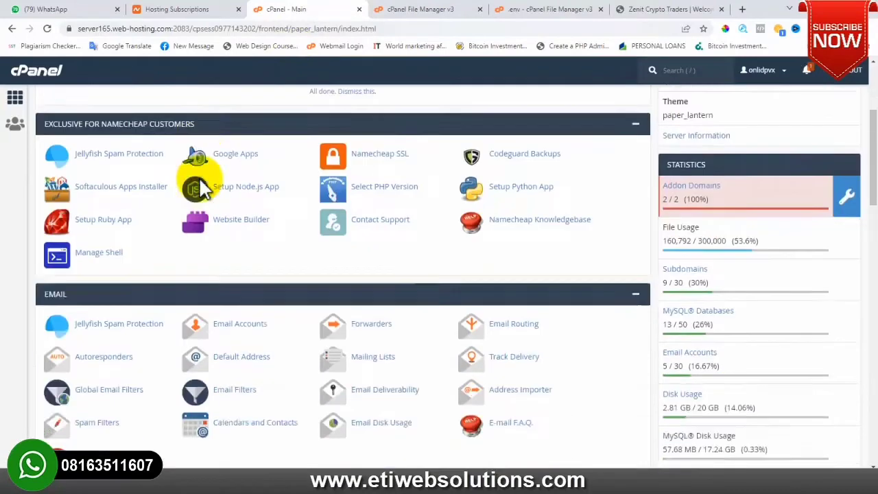
{"action": "scroll", "coordinate": [220, 186], "scroll_direction": "down", "scroll_amount": 2}
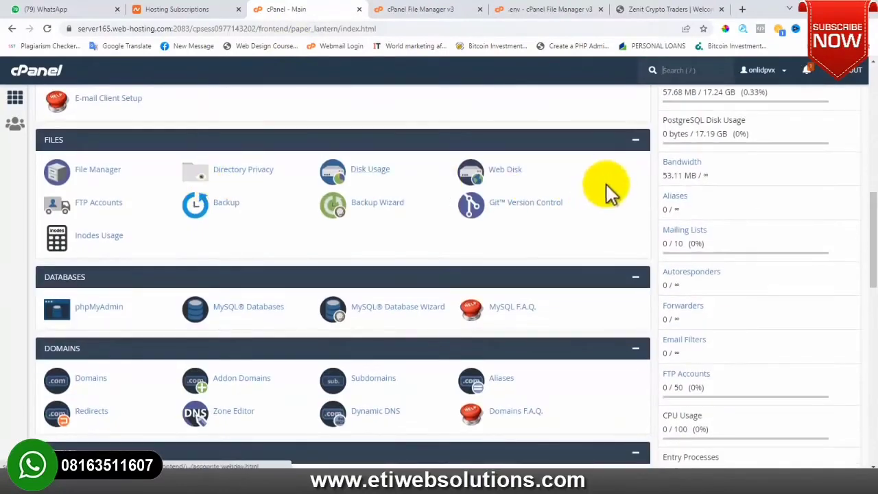
{"action": "left_click", "coordinate": [101, 312]}
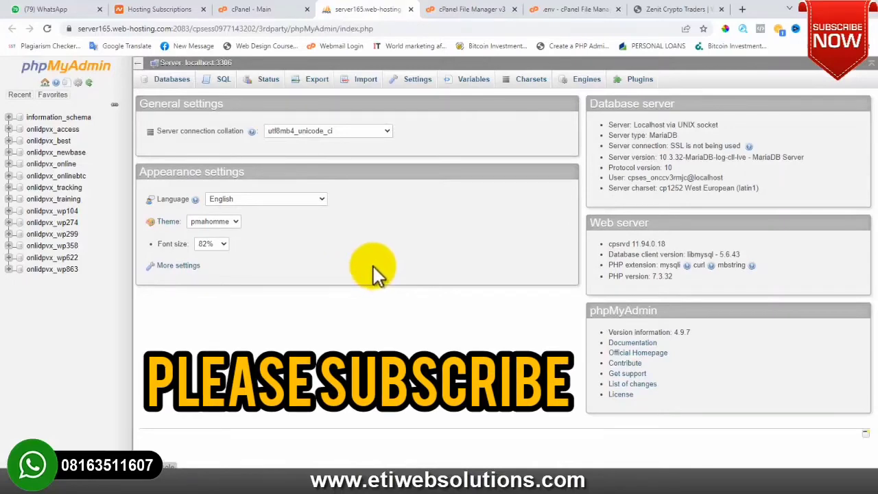
{"action": "left_click", "coordinate": [77, 199]}
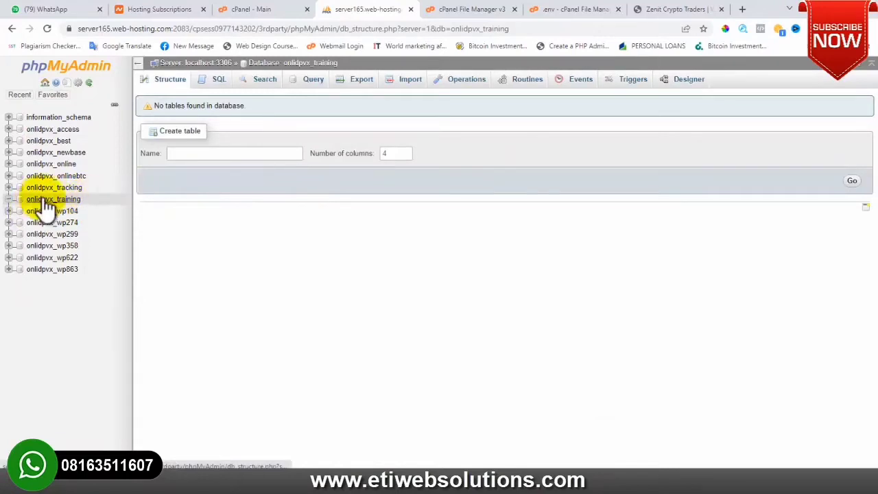
- Import the SQL file onlidpvx_newbase from the MY BROKER WEBSITE SCRIPT folder into the onlidpvx_training database
{"action": "left_click", "coordinate": [399, 89]}
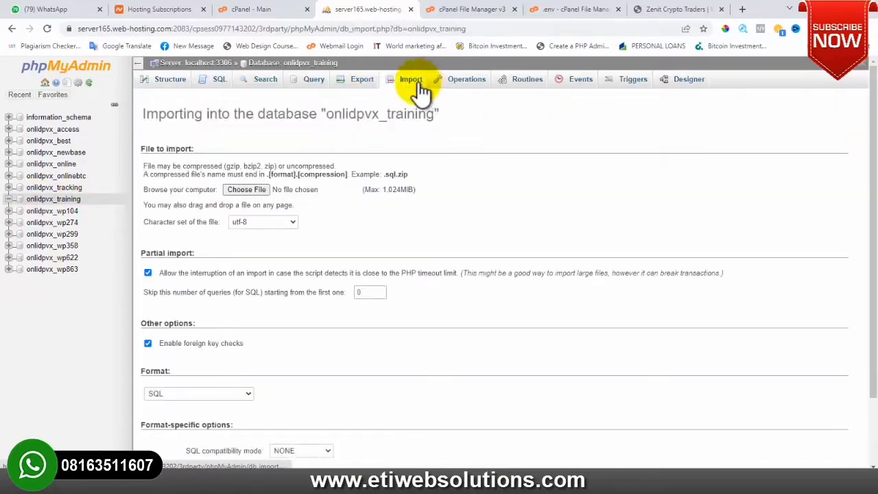
{"action": "left_click", "coordinate": [238, 192]}
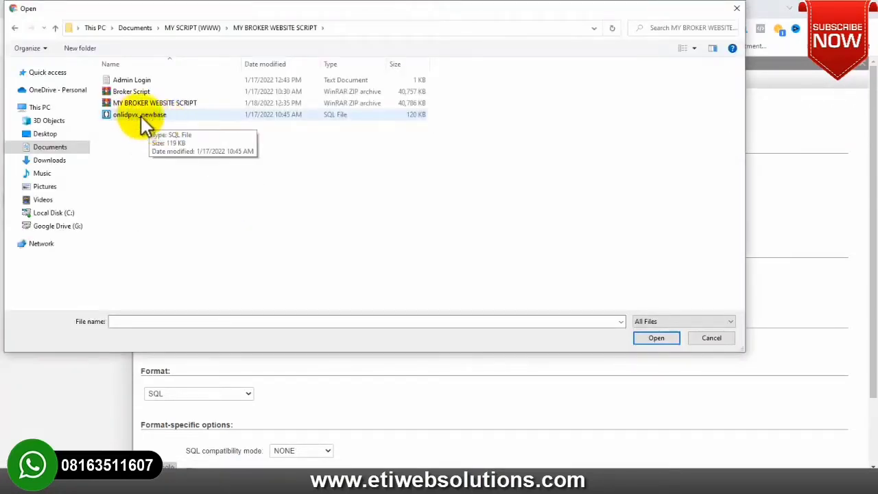
{"action": "left_click", "coordinate": [140, 114]}
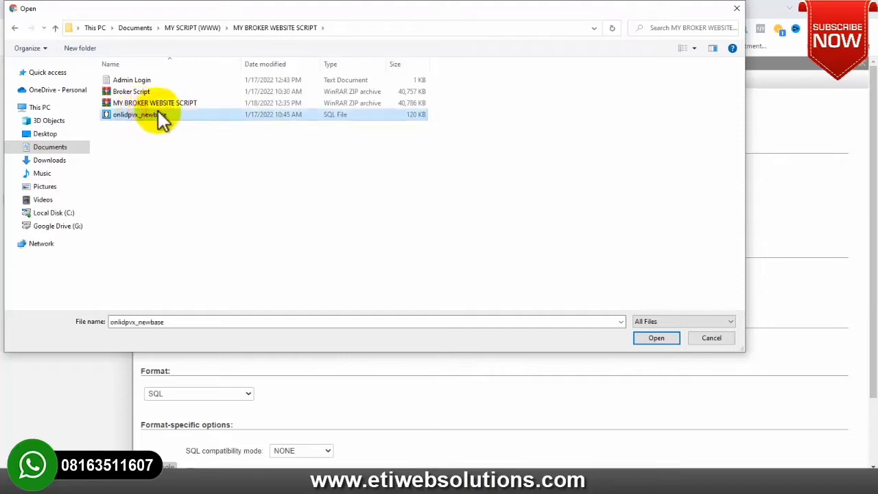
{"action": "left_click", "coordinate": [648, 336]}
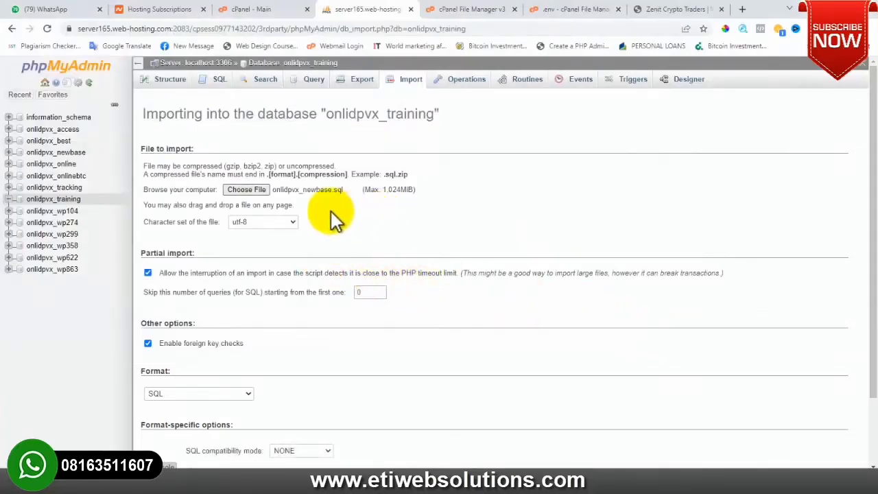
{"action": "scroll", "coordinate": [331, 213], "scroll_direction": "down", "scroll_amount": 1}
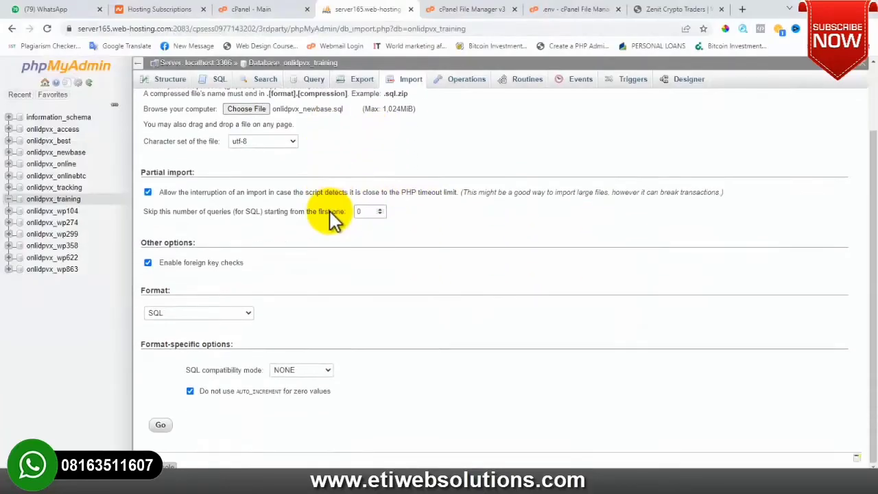
{"action": "left_click", "coordinate": [159, 425]}
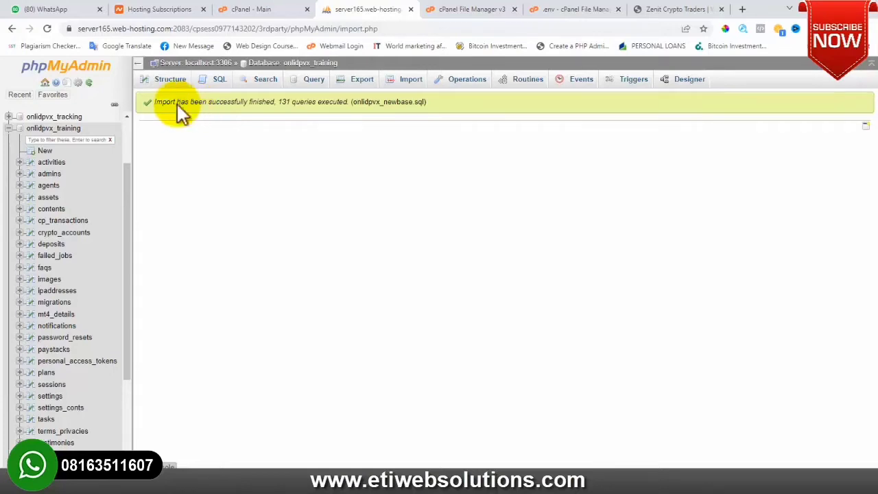
- Return to the open website and reload the training.onlinetrust.cc homepage
{"action": "left_click", "coordinate": [638, 9]}
{"action": "scroll", "coordinate": [84, 159], "scroll_direction": "down", "scroll_amount": 7}
{"action": "scroll", "coordinate": [84, 159], "scroll_direction": "up", "scroll_amount": 5}
{"action": "left_click", "coordinate": [230, 27]}
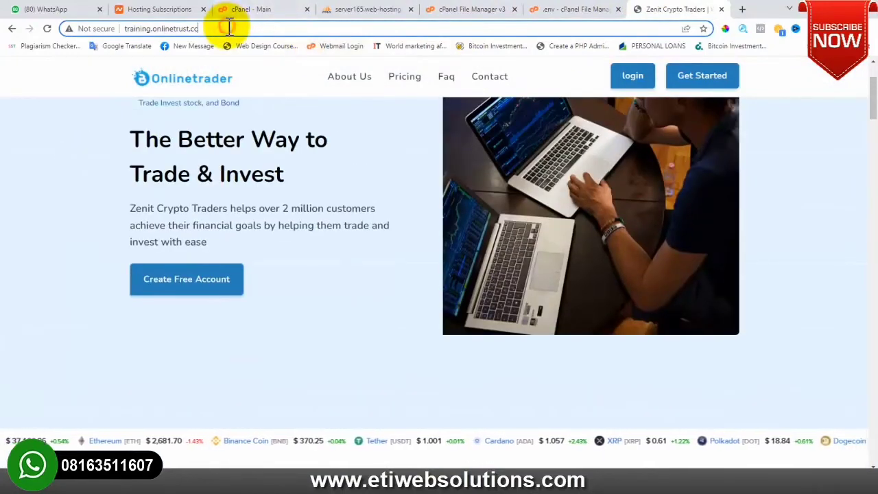
{"action": "key", "text": "Return"}
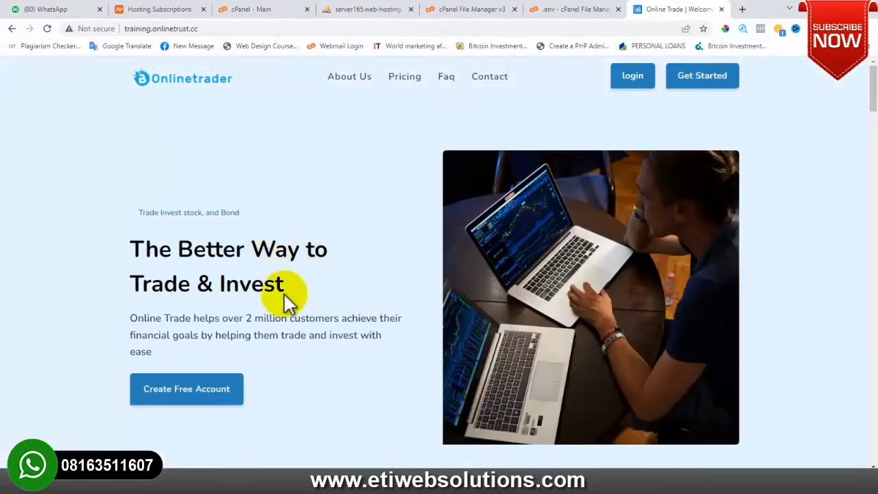
- Examine the reloaded homepage's services, mobile trading and investment package sections
{"action": "scroll", "coordinate": [324, 280], "scroll_direction": "down", "scroll_amount": 10}
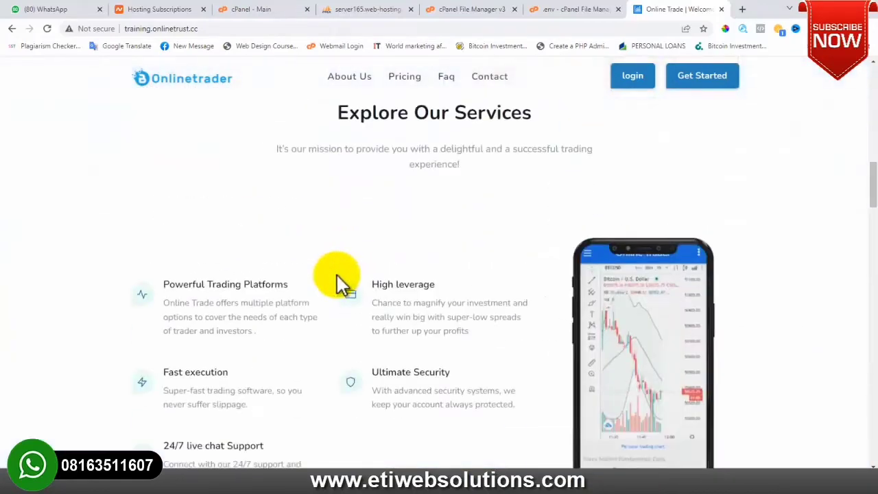
{"action": "scroll", "coordinate": [322, 282], "scroll_direction": "down", "scroll_amount": 5}
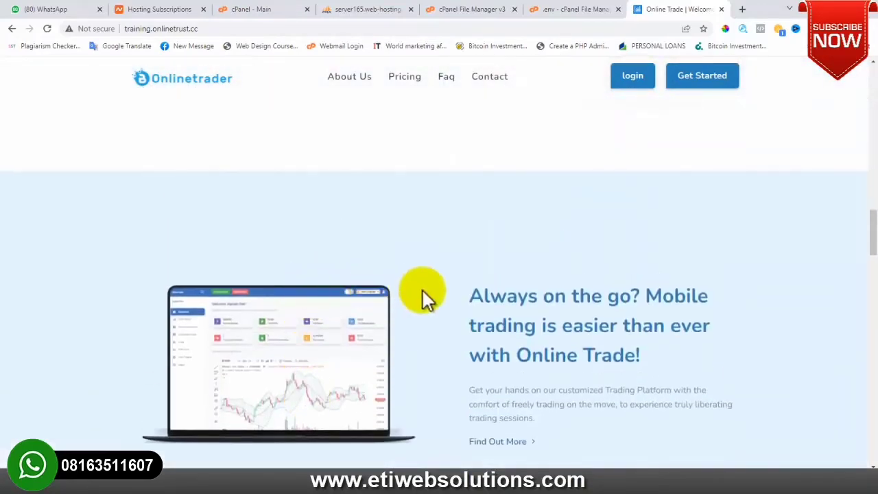
{"action": "scroll", "coordinate": [422, 292], "scroll_direction": "down", "scroll_amount": 3}
{"action": "scroll", "coordinate": [416, 276], "scroll_direction": "down", "scroll_amount": 5}
{"action": "scroll", "coordinate": [386, 281], "scroll_direction": "up", "scroll_amount": 5}
{"action": "scroll", "coordinate": [402, 274], "scroll_direction": "down", "scroll_amount": 5}
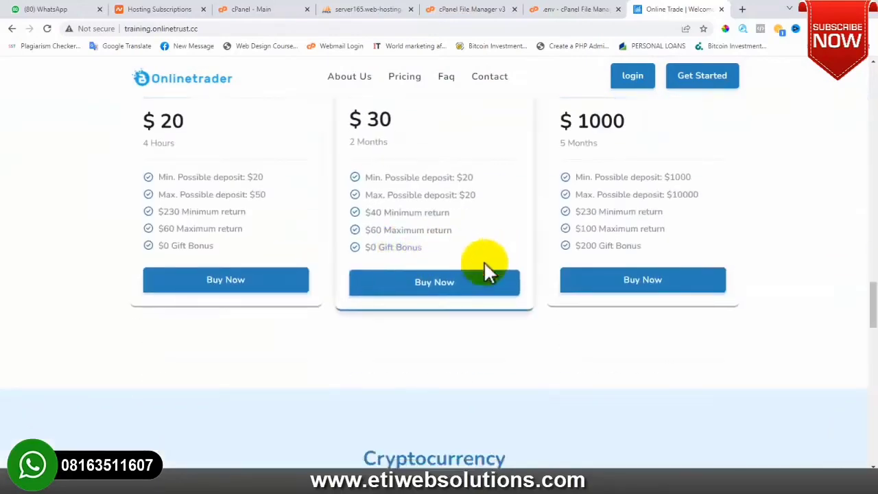
{"action": "scroll", "coordinate": [386, 288], "scroll_direction": "down", "scroll_amount": 3}
{"action": "scroll", "coordinate": [401, 291], "scroll_direction": "up", "scroll_amount": 10}
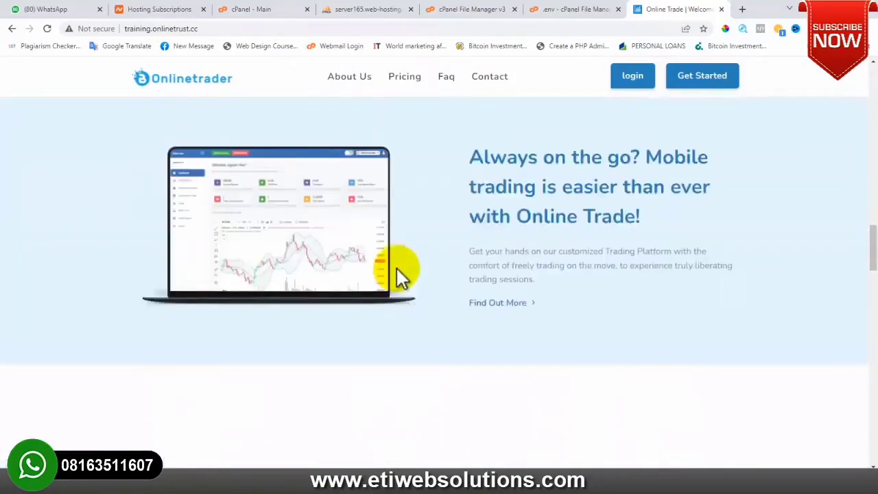
- View the site's pricing section, then open the Contact page and review its contact details, message form and footer
{"action": "left_click", "coordinate": [415, 83]}
{"action": "left_click", "coordinate": [487, 78]}
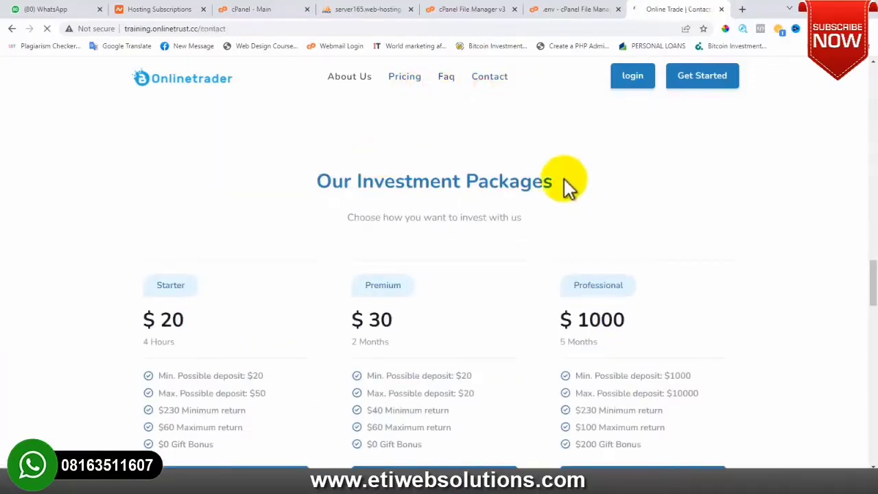
{"action": "scroll", "coordinate": [277, 267], "scroll_direction": "down", "scroll_amount": 3}
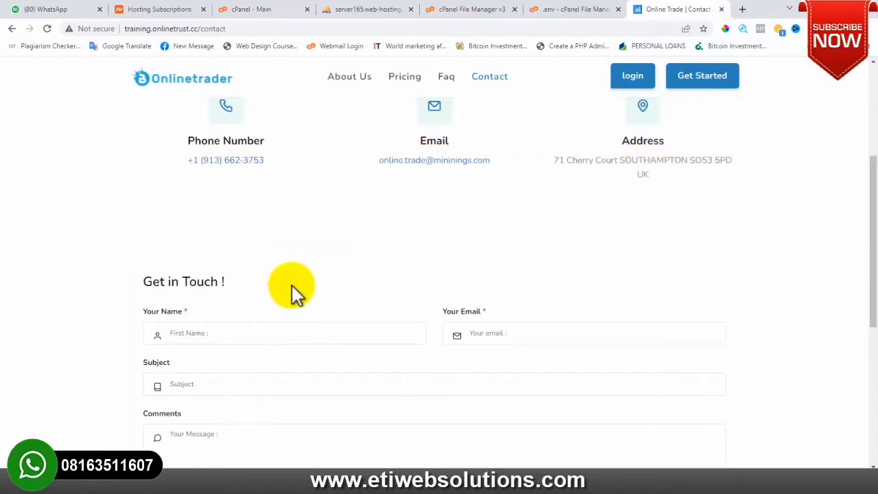
{"action": "scroll", "coordinate": [290, 284], "scroll_direction": "down", "scroll_amount": 5}
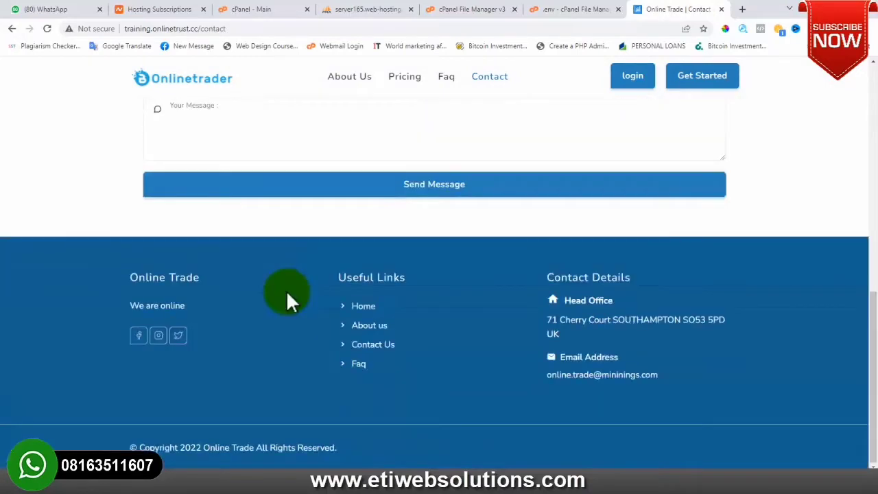
{"action": "scroll", "coordinate": [286, 290], "scroll_direction": "up", "scroll_amount": 6}
{"action": "scroll", "coordinate": [288, 292], "scroll_direction": "up", "scroll_amount": 2}
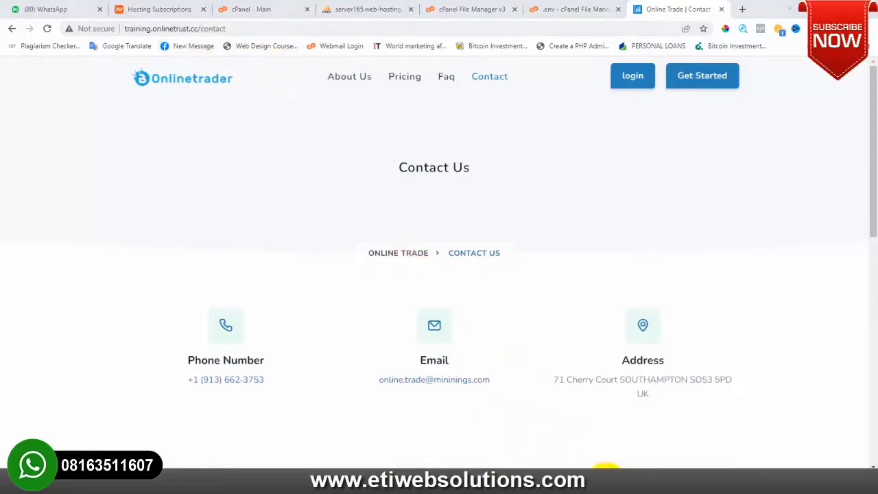
- Copy the path /adminlogin/login from the Admin Login note and open it under training.onlinetrust.cc in place of the contact page
{"action": "mouse_move", "coordinate": [624, 453]}
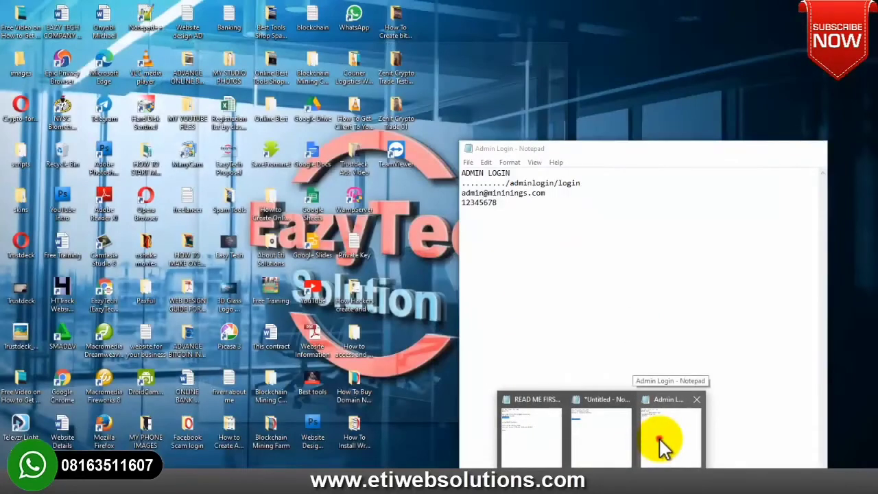
{"action": "left_click", "coordinate": [659, 439]}
{"action": "left_click_drag", "start_coordinate": [506, 183], "coordinate": [594, 181]}
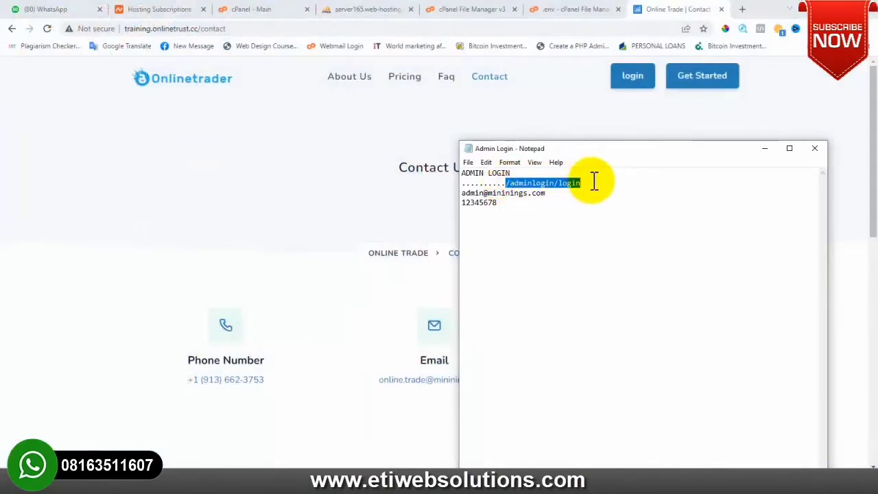
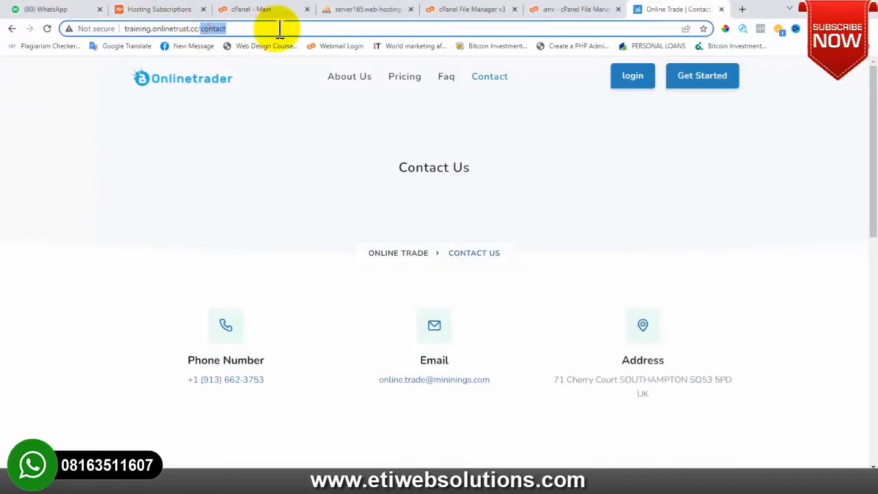
{"action": "type", "text": "/adminlogin/login"}
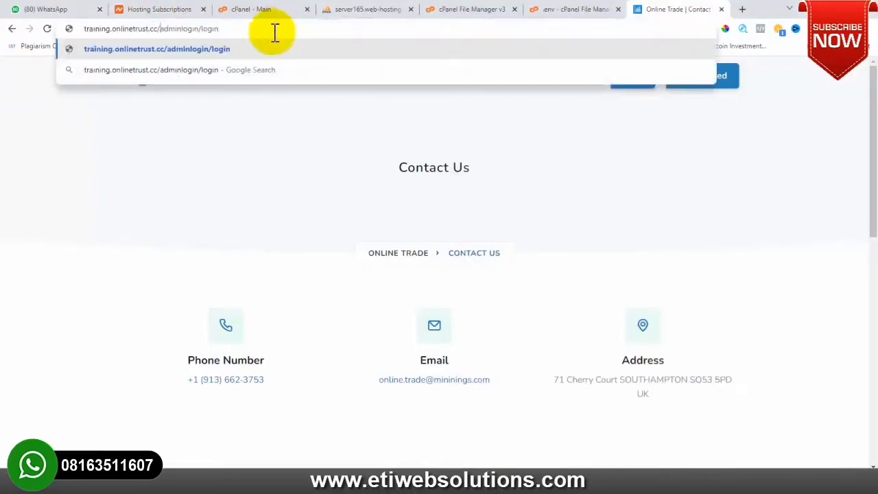
{"action": "left_click", "coordinate": [157, 29]}
{"action": "key", "text": "BackSpace"}
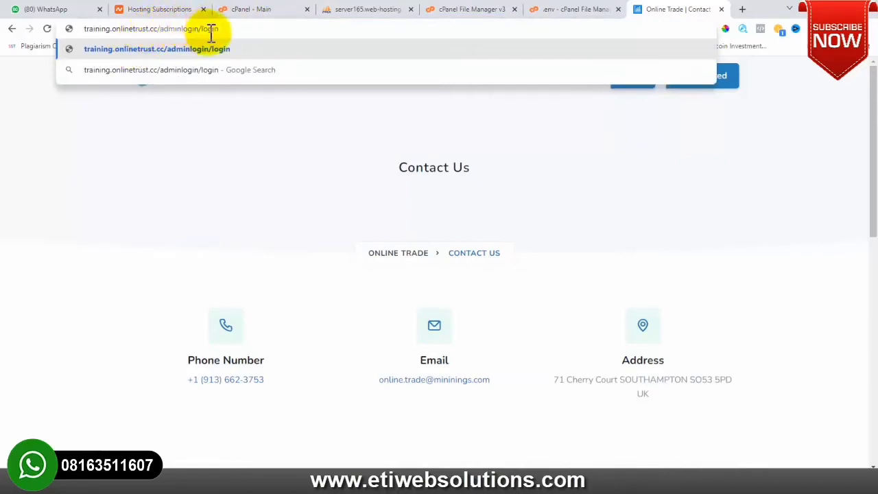
{"action": "left_click", "coordinate": [245, 27]}
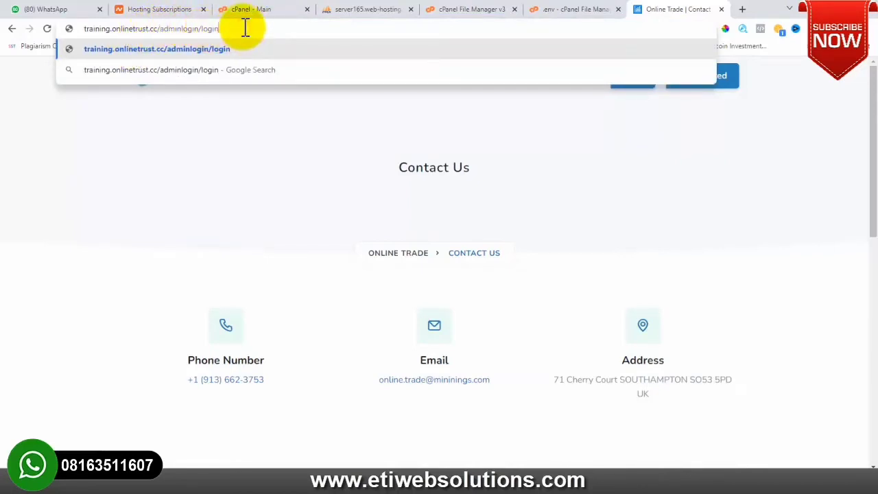
{"action": "key", "text": "Return"}
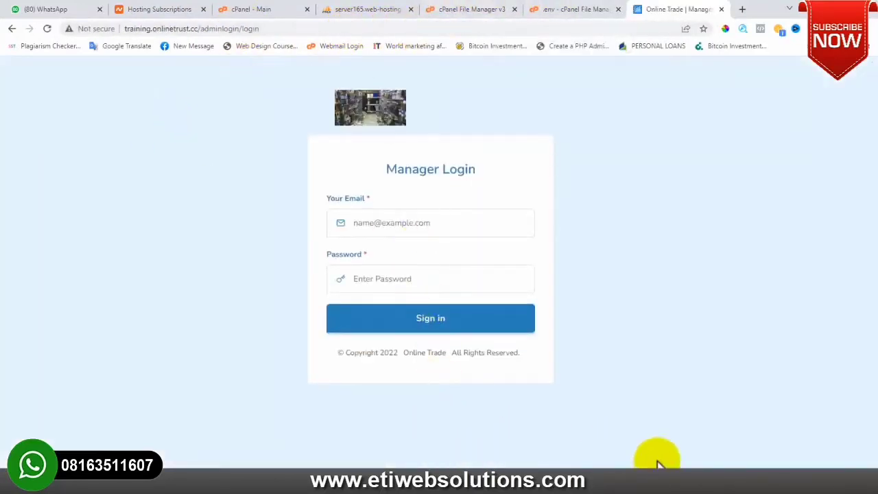
- Copy the admin email from the Admin Login note and enter it in the Manager Login form's email field
{"action": "mouse_move", "coordinate": [590, 460]}
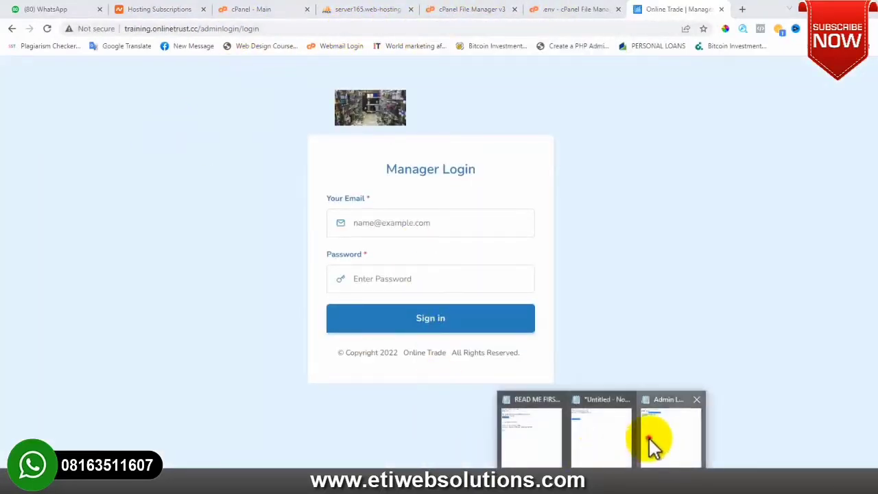
{"action": "left_click", "coordinate": [650, 438]}
{"action": "left_click_drag", "start_coordinate": [548, 193], "coordinate": [472, 192]}
{"action": "key", "text": "ctrl+c"}
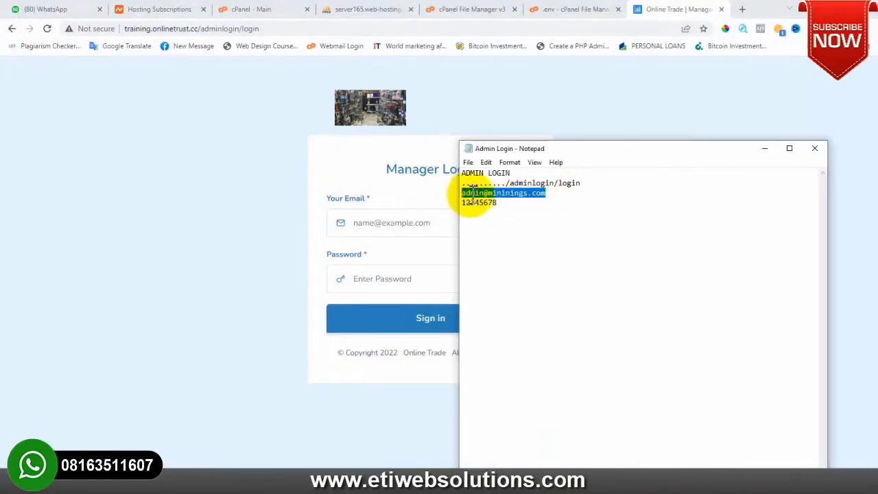
{"action": "left_click", "coordinate": [267, 185]}
{"action": "left_click", "coordinate": [358, 221]}
{"action": "key", "text": "ctrl+v"}
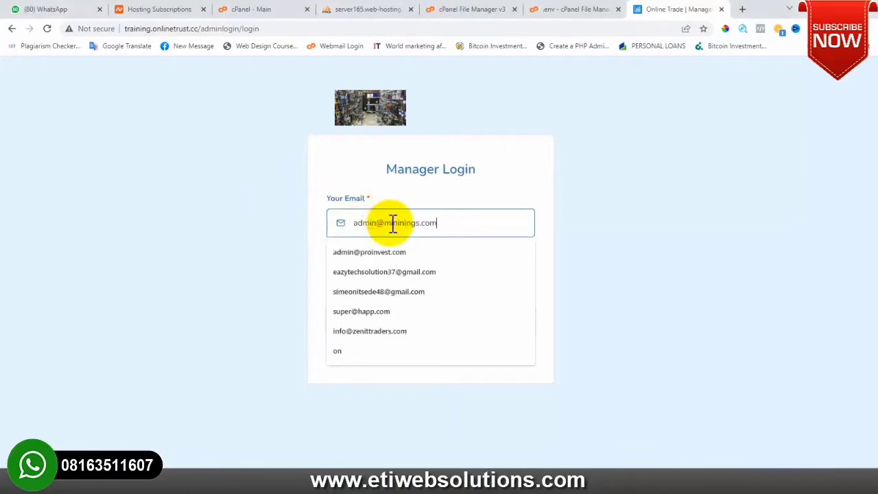
- Enter the admin password, sign in to the manager dashboard, and decline saving the password in the browser
{"action": "left_click", "coordinate": [368, 277]}
{"action": "type", "text": "••••••••"}
{"action": "left_click", "coordinate": [428, 321]}
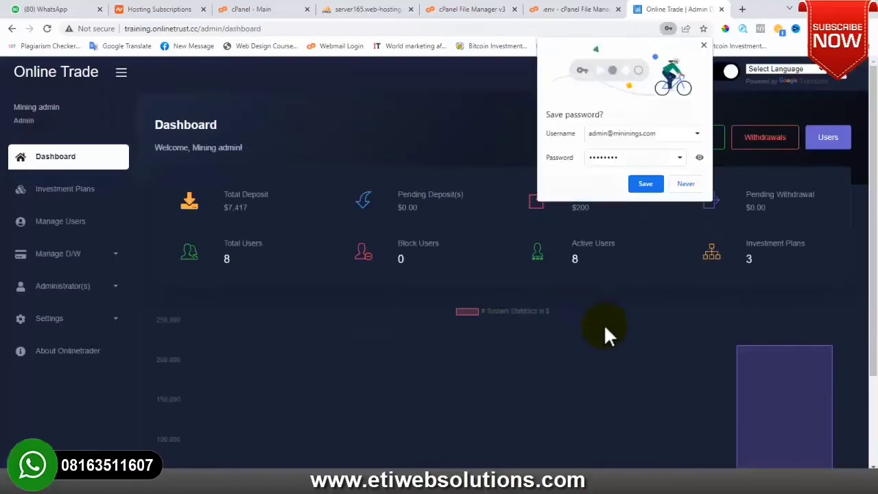
{"action": "left_click", "coordinate": [535, 186]}
{"action": "left_click", "coordinate": [680, 186]}
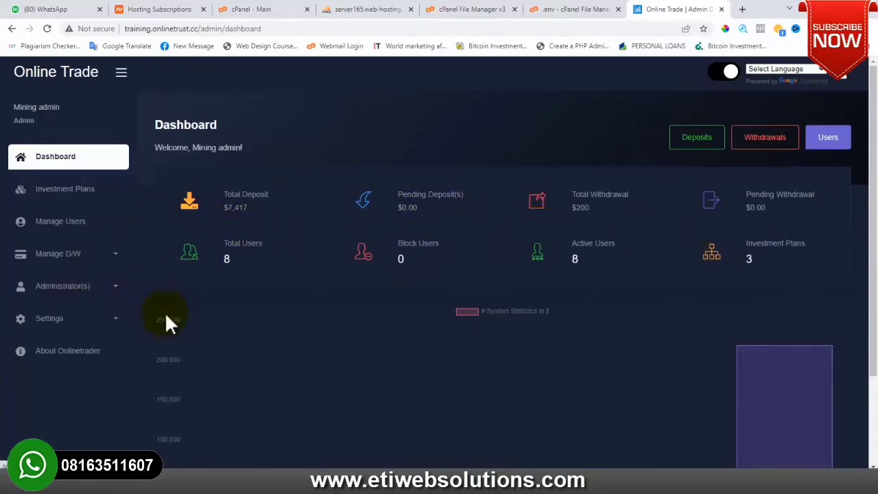
- Open App Settings and look over the Website Information form
{"action": "left_click", "coordinate": [86, 318]}
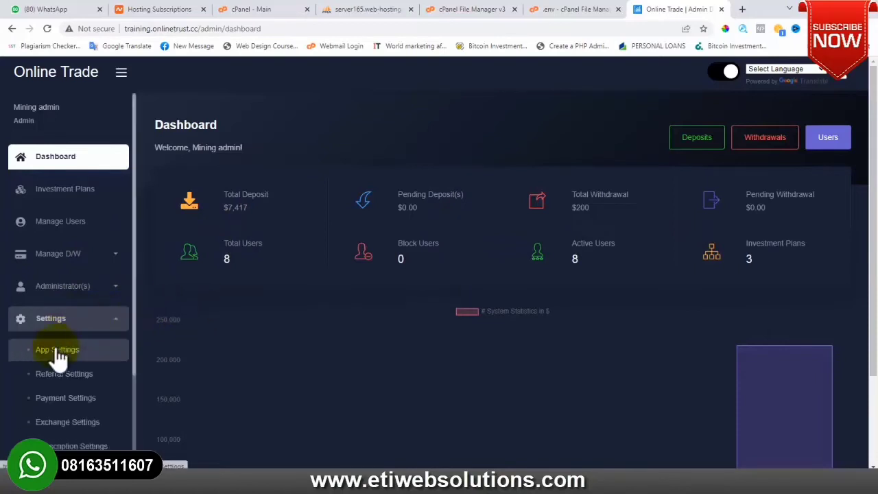
{"action": "left_click", "coordinate": [76, 352]}
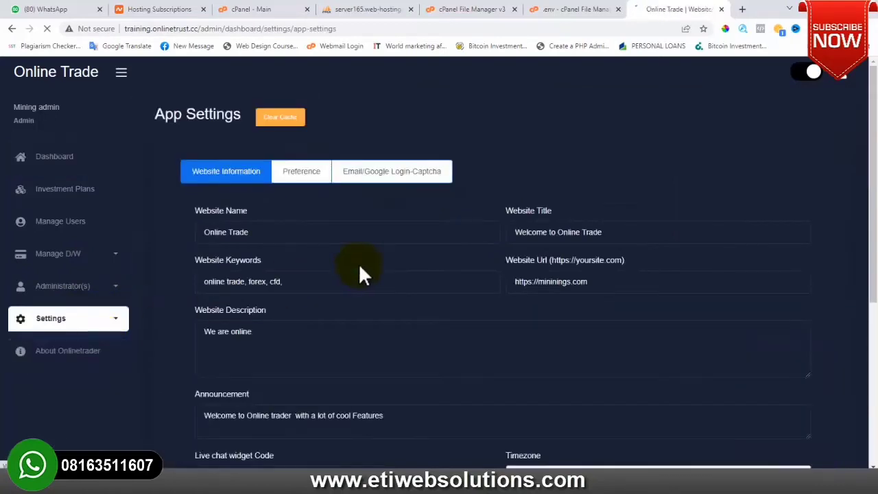
{"action": "scroll", "coordinate": [283, 312], "scroll_direction": "down", "scroll_amount": 3}
{"action": "scroll", "coordinate": [313, 317], "scroll_direction": "up", "scroll_amount": 3}
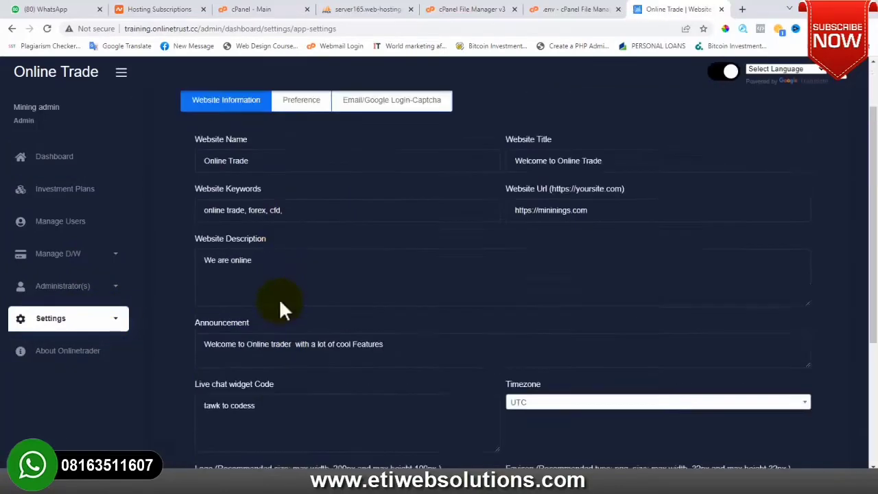
- Set Email Verification to Disable in the App Settings preferences and save them
{"action": "left_click", "coordinate": [299, 173]}
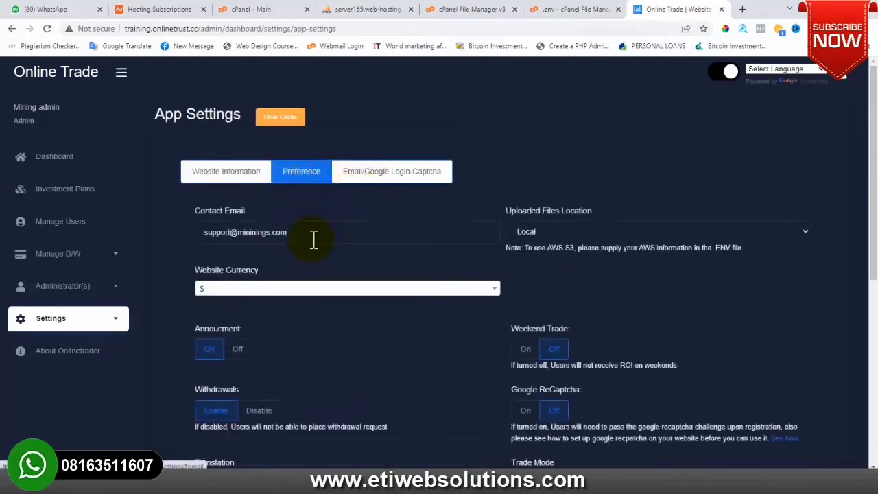
{"action": "scroll", "coordinate": [313, 237], "scroll_direction": "down", "scroll_amount": 10}
{"action": "scroll", "coordinate": [281, 274], "scroll_direction": "up", "scroll_amount": 10}
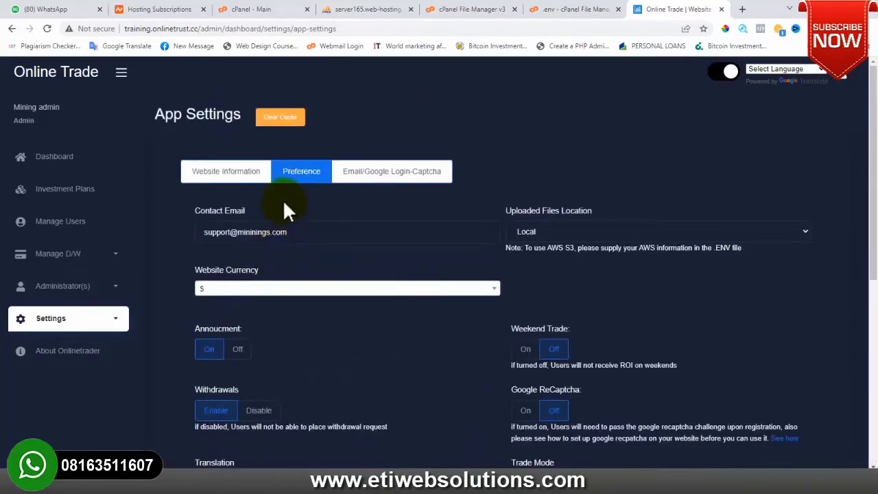
{"action": "scroll", "coordinate": [284, 339], "scroll_direction": "down", "scroll_amount": 10}
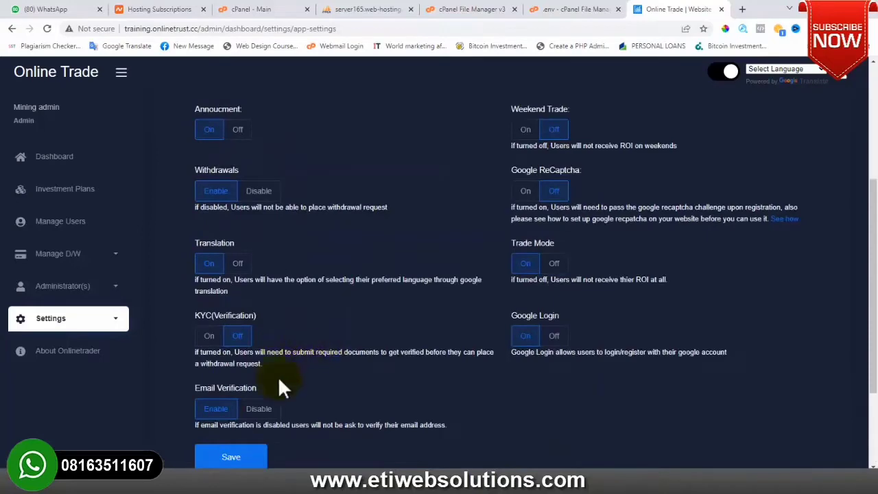
{"action": "left_click", "coordinate": [260, 275]}
{"action": "left_click", "coordinate": [236, 322]}
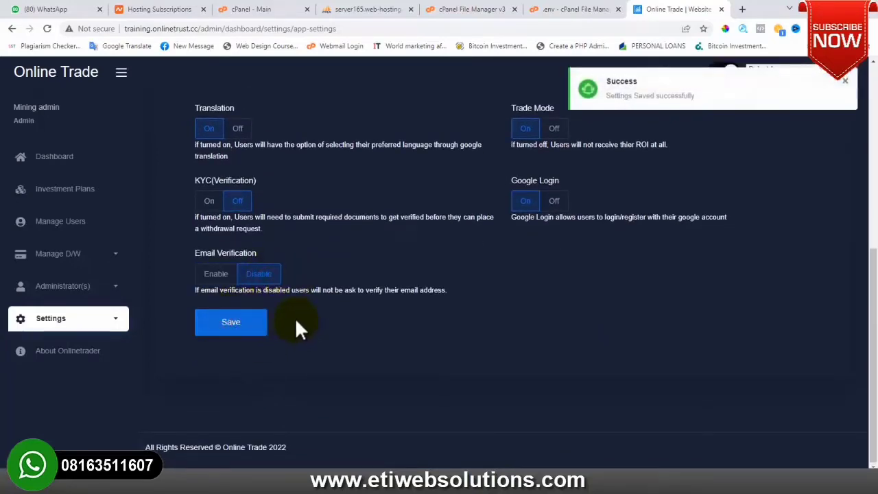
{"action": "scroll", "coordinate": [295, 317], "scroll_direction": "up", "scroll_amount": 10}
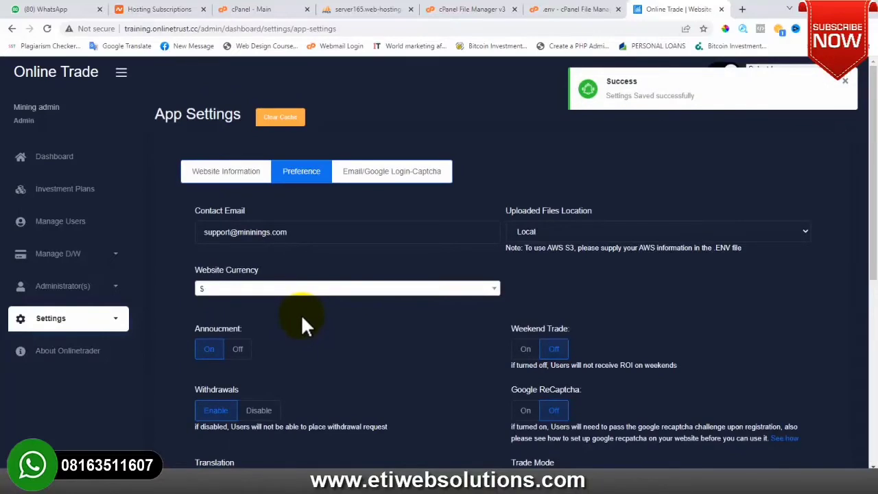
- From the dashboard, open the Starter investment plan for editing, review its price, return and top-up fields, and submit the plan update
{"action": "left_click", "coordinate": [122, 159]}
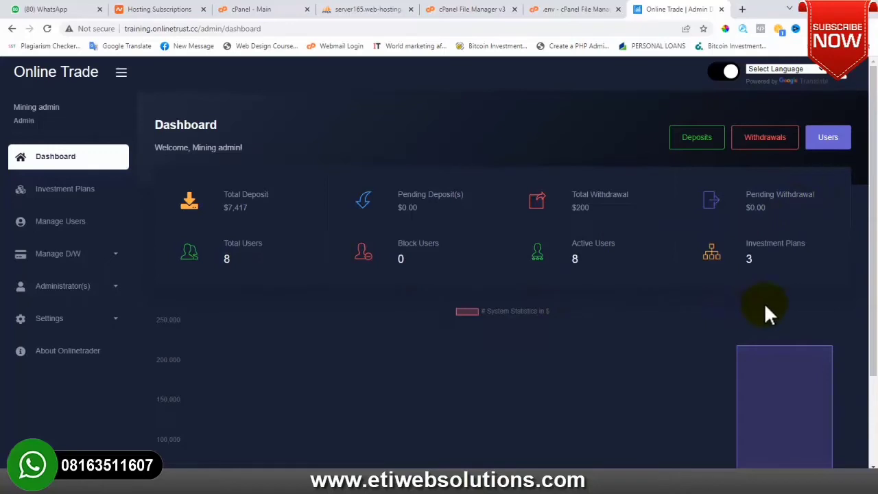
{"action": "left_click", "coordinate": [72, 190]}
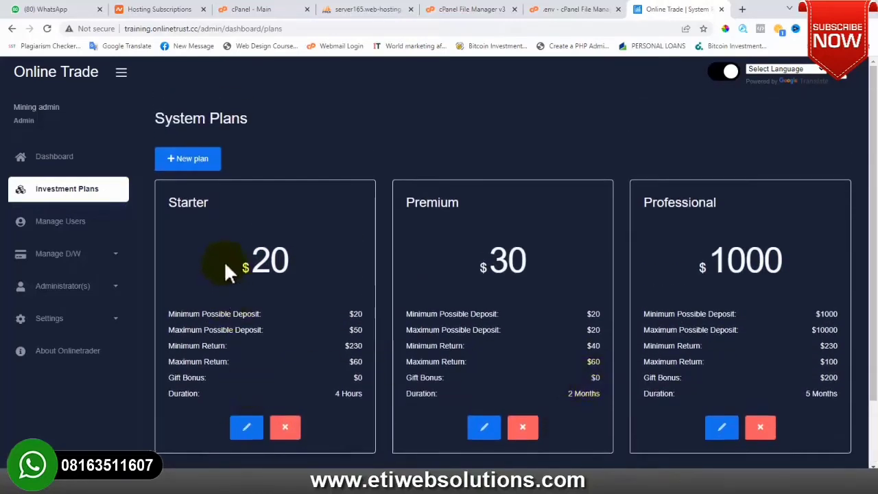
{"action": "left_click", "coordinate": [244, 428]}
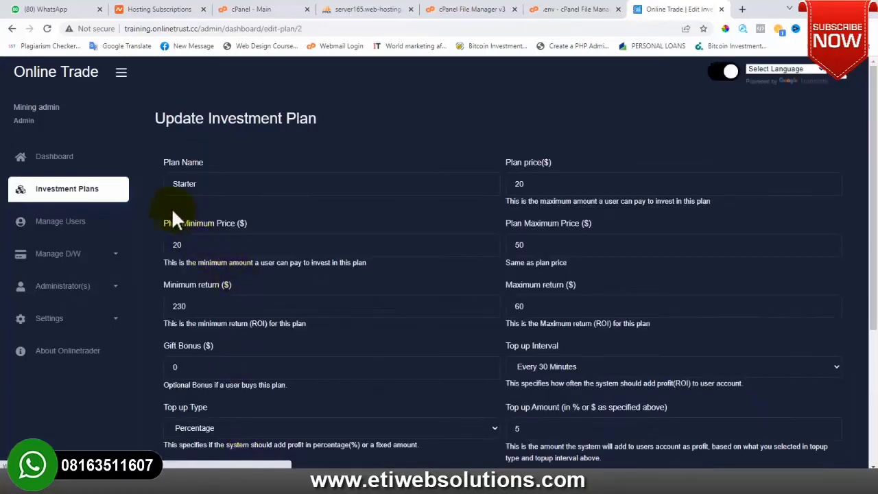
{"action": "left_click", "coordinate": [198, 183]}
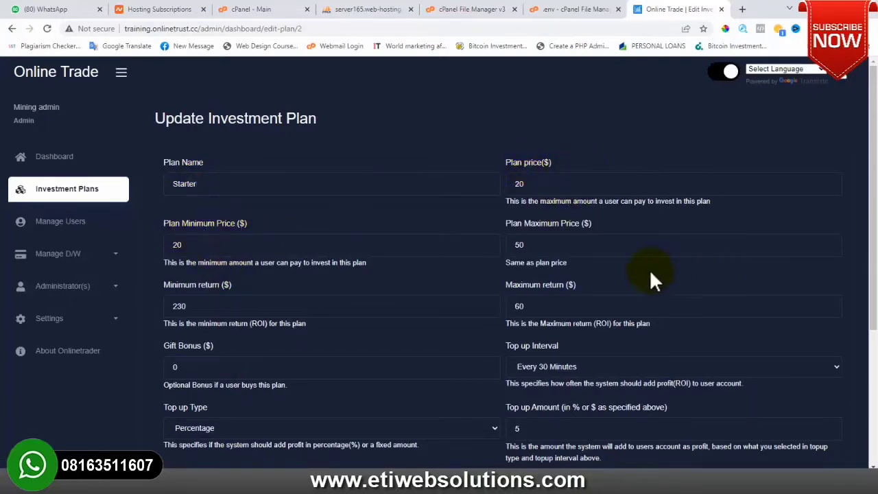
{"action": "scroll", "coordinate": [407, 308], "scroll_direction": "down", "scroll_amount": 3}
{"action": "scroll", "coordinate": [334, 300], "scroll_direction": "up", "scroll_amount": 2}
{"action": "scroll", "coordinate": [330, 299], "scroll_direction": "down", "scroll_amount": 2}
{"action": "scroll", "coordinate": [330, 294], "scroll_direction": "up", "scroll_amount": 1}
{"action": "scroll", "coordinate": [275, 322], "scroll_direction": "down", "scroll_amount": 1}
{"action": "left_click", "coordinate": [198, 351]}
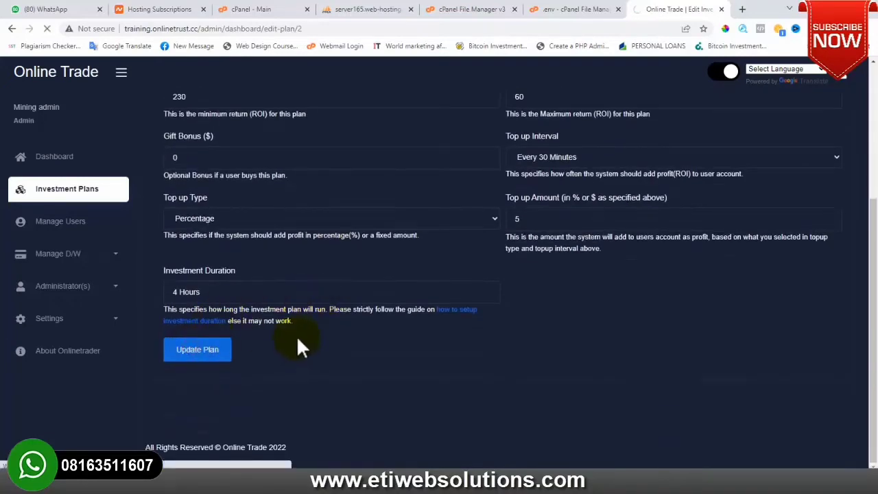
- Open the blank form for a new investment plan, look over its fields, and return to the plans list
{"action": "left_click", "coordinate": [66, 192]}
{"action": "left_click", "coordinate": [173, 159]}
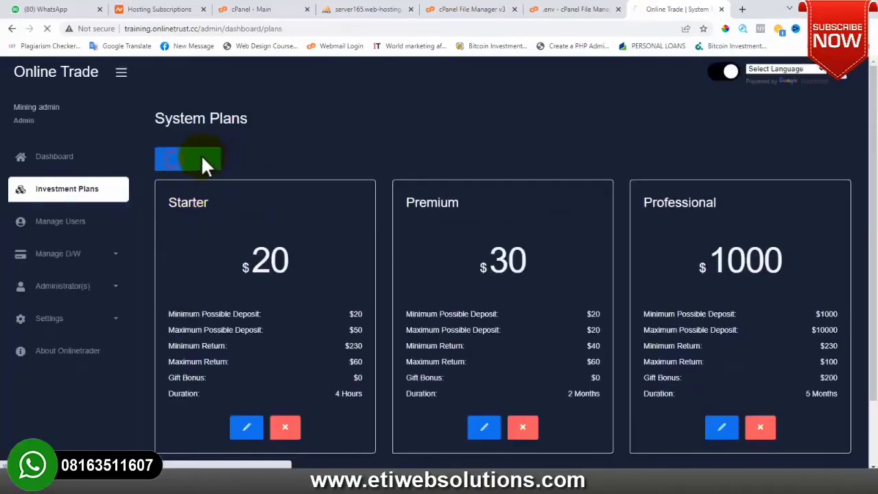
{"action": "scroll", "coordinate": [290, 201], "scroll_direction": "down", "scroll_amount": 2}
{"action": "scroll", "coordinate": [289, 197], "scroll_direction": "up", "scroll_amount": 2}
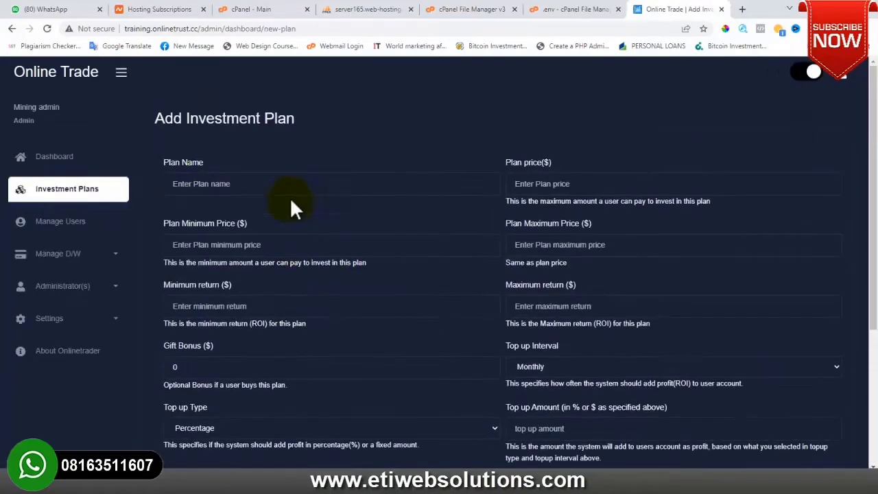
{"action": "left_click", "coordinate": [95, 197]}
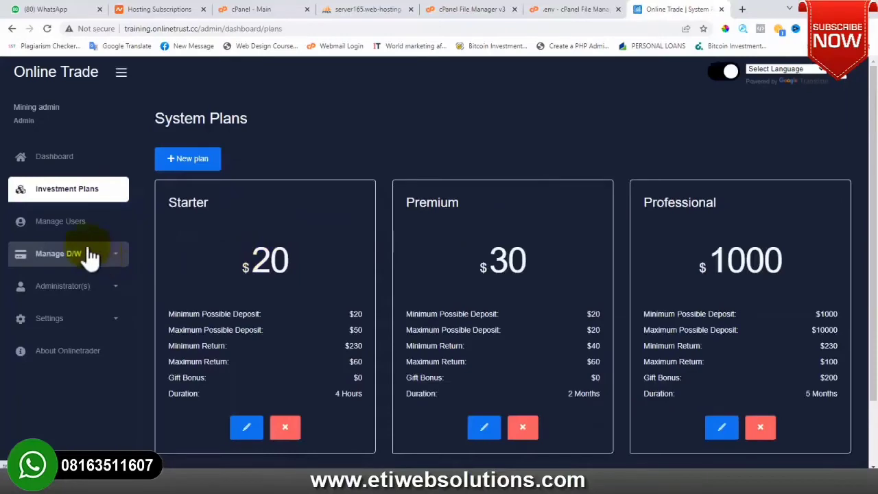
- Open the user management page and examine the list of registered users with their balances and statuses
{"action": "left_click", "coordinate": [69, 222]}
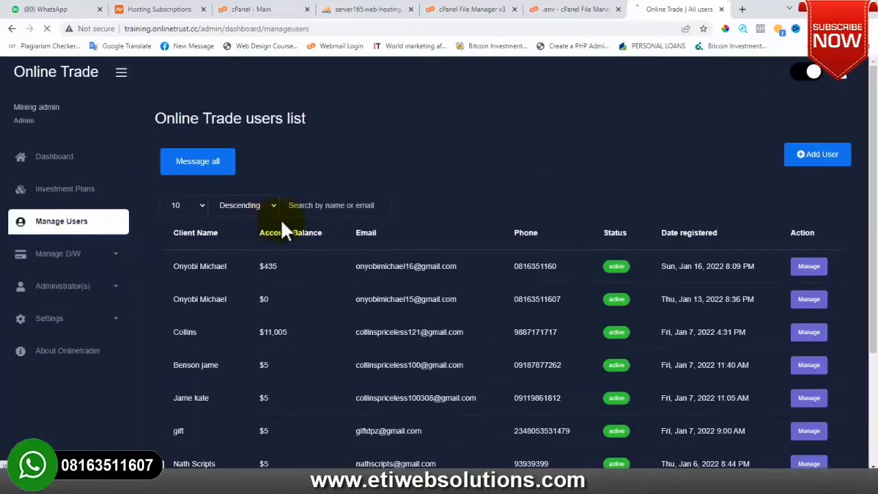
{"action": "scroll", "coordinate": [286, 291], "scroll_direction": "down", "scroll_amount": 3}
{"action": "scroll", "coordinate": [284, 294], "scroll_direction": "up", "scroll_amount": 3}
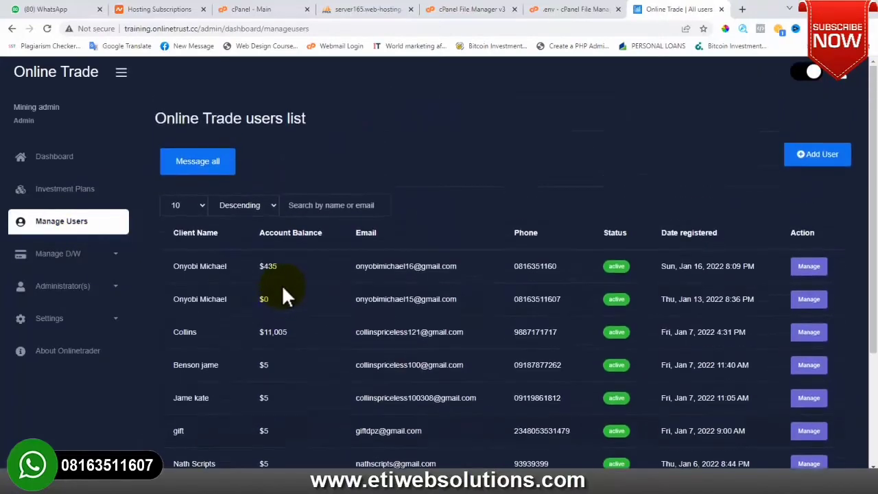
{"action": "scroll", "coordinate": [398, 268], "scroll_direction": "down", "scroll_amount": 2}
{"action": "scroll", "coordinate": [400, 288], "scroll_direction": "up", "scroll_amount": 1}
{"action": "scroll", "coordinate": [399, 301], "scroll_direction": "up", "scroll_amount": 1}
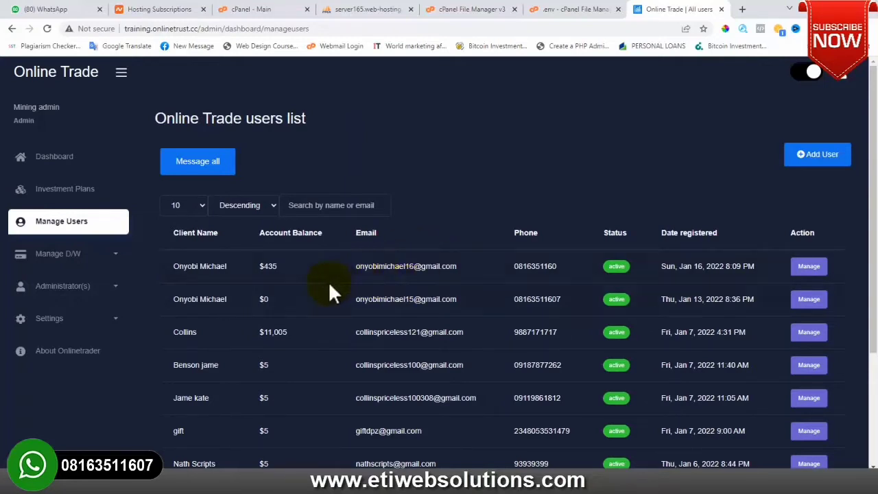
{"action": "scroll", "coordinate": [356, 284], "scroll_direction": "down", "scroll_amount": 3}
{"action": "scroll", "coordinate": [383, 288], "scroll_direction": "up", "scroll_amount": 3}
{"action": "scroll", "coordinate": [384, 299], "scroll_direction": "down", "scroll_amount": 3}
{"action": "scroll", "coordinate": [470, 281], "scroll_direction": "up", "scroll_amount": 3}
- View the clients' deposits list, then the clients' withdrawals list
{"action": "left_click", "coordinate": [118, 258]}
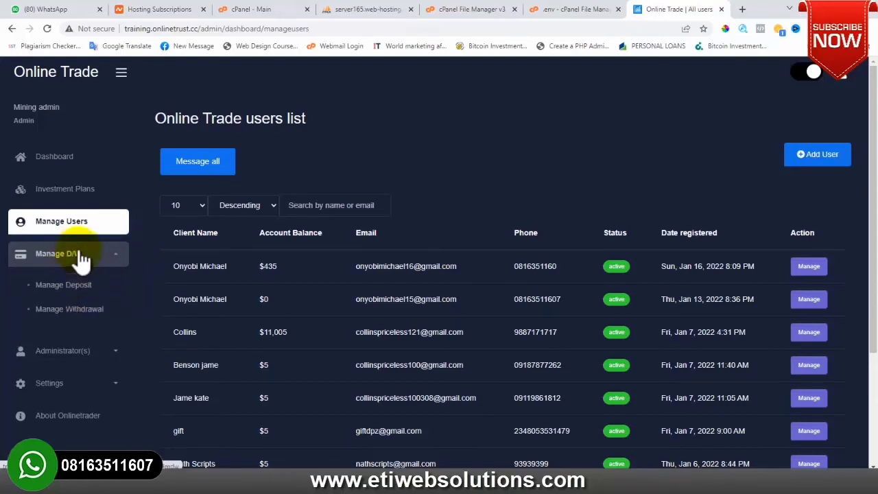
{"action": "left_click", "coordinate": [72, 284]}
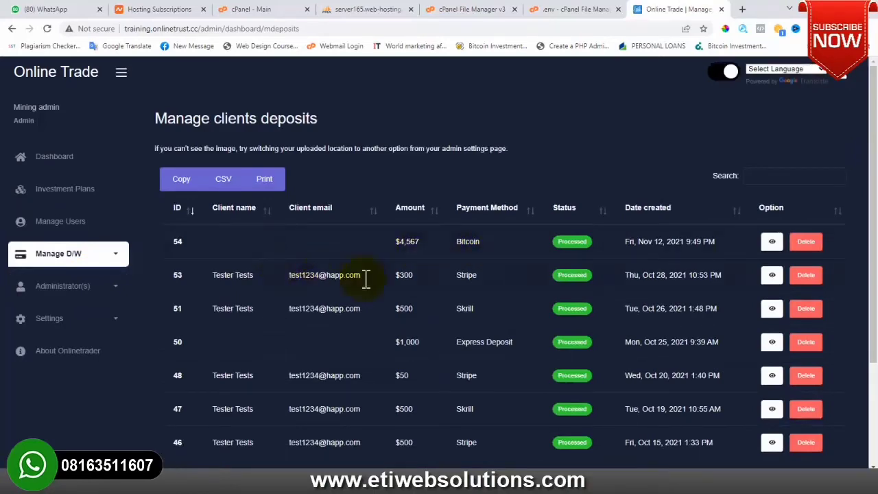
{"action": "left_click_drag", "start_coordinate": [329, 270], "coordinate": [487, 274]}
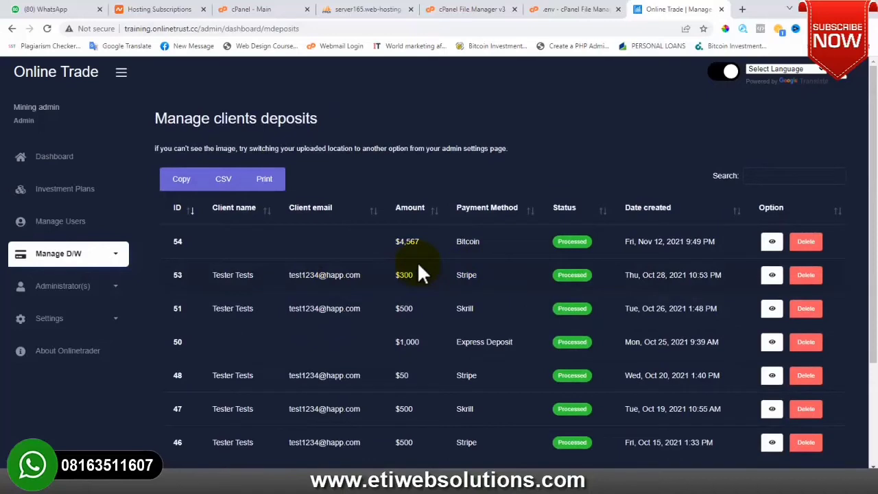
{"action": "left_click", "coordinate": [111, 258]}
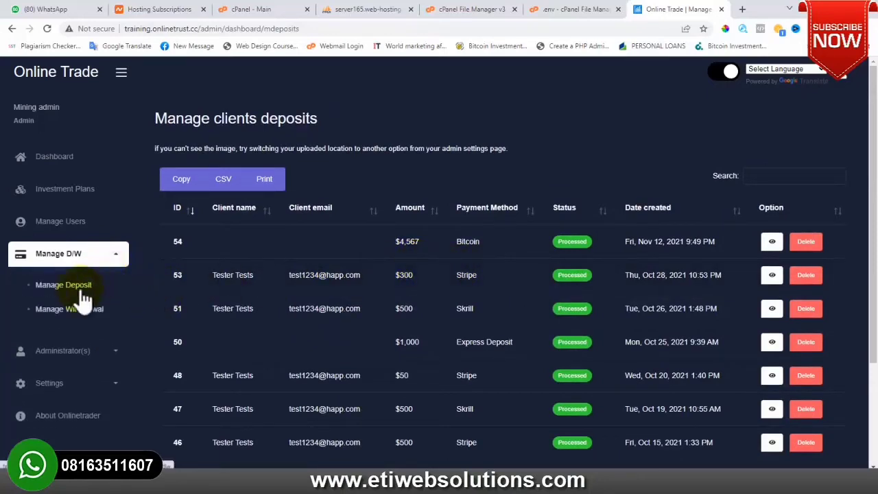
{"action": "left_click", "coordinate": [69, 310]}
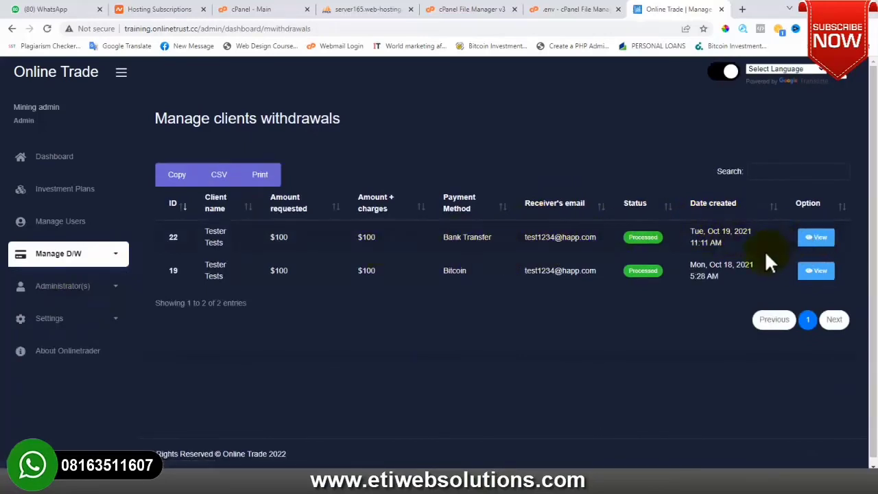
- Open the Add New Manager form and review its name, contact, type and password fields
{"action": "left_click", "coordinate": [115, 291]}
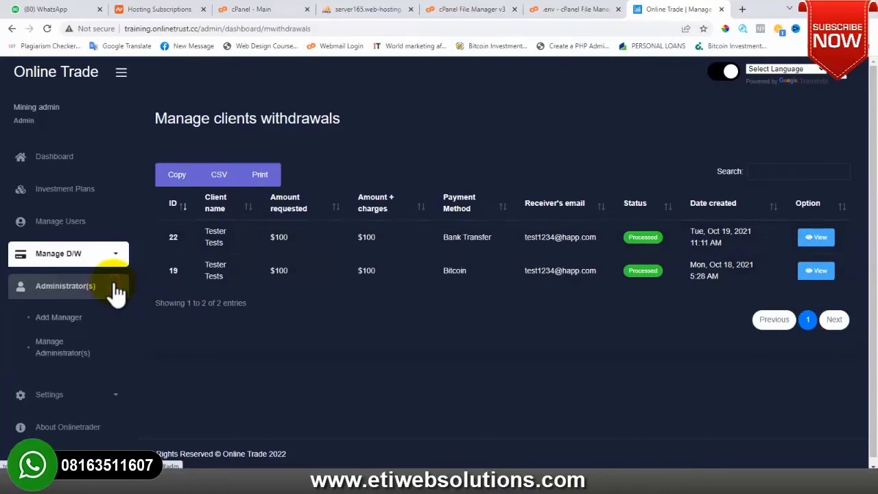
{"action": "left_click", "coordinate": [76, 321]}
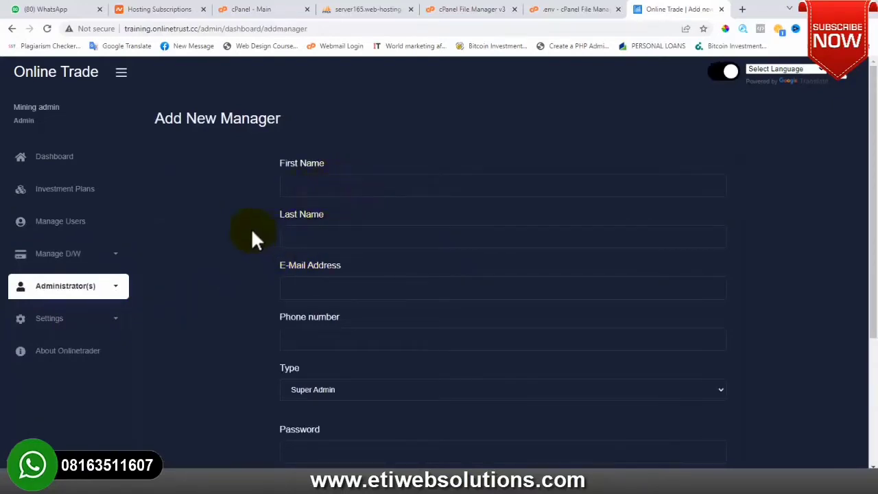
{"action": "scroll", "coordinate": [322, 268], "scroll_direction": "down", "scroll_amount": 3}
{"action": "scroll", "coordinate": [322, 268], "scroll_direction": "up", "scroll_amount": 3}
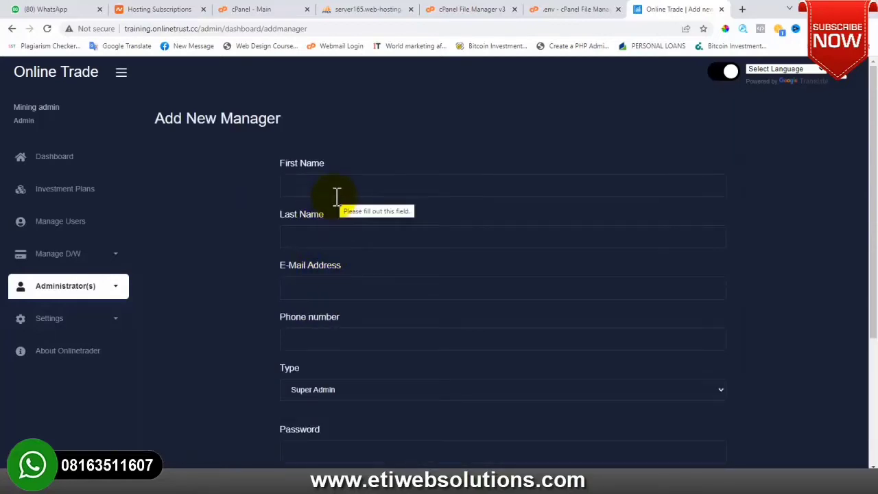
{"action": "scroll", "coordinate": [282, 207], "scroll_direction": "down", "scroll_amount": 3}
{"action": "scroll", "coordinate": [274, 199], "scroll_direction": "up", "scroll_amount": 3}
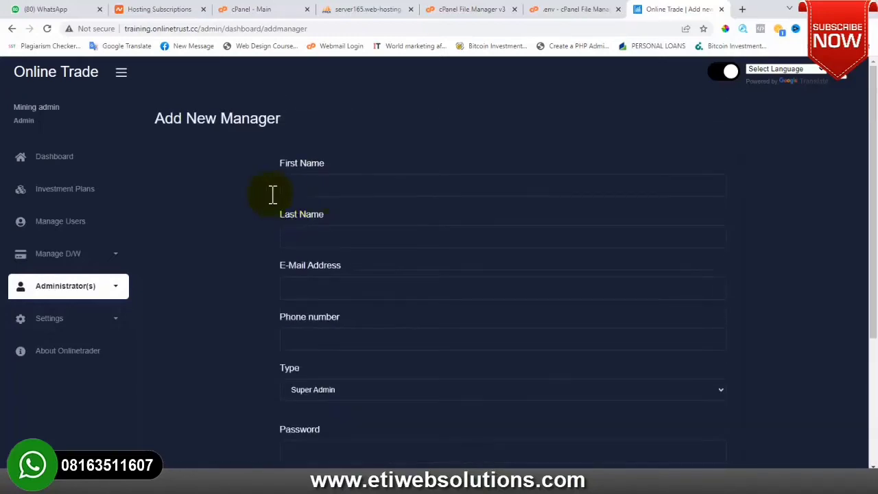
{"action": "scroll", "coordinate": [452, 247], "scroll_direction": "down", "scroll_amount": 3}
{"action": "scroll", "coordinate": [449, 253], "scroll_direction": "up", "scroll_amount": 3}
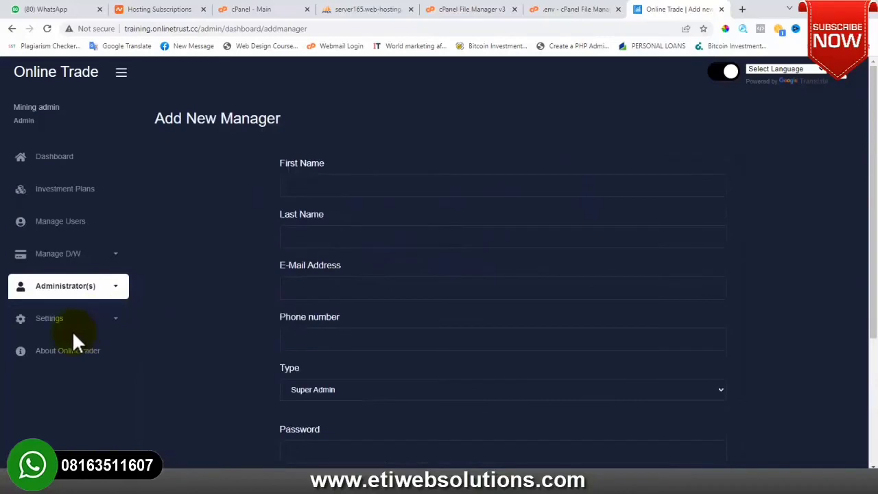
{"action": "left_click", "coordinate": [112, 318]}
{"action": "scroll", "coordinate": [191, 298], "scroll_direction": "down", "scroll_amount": 3}
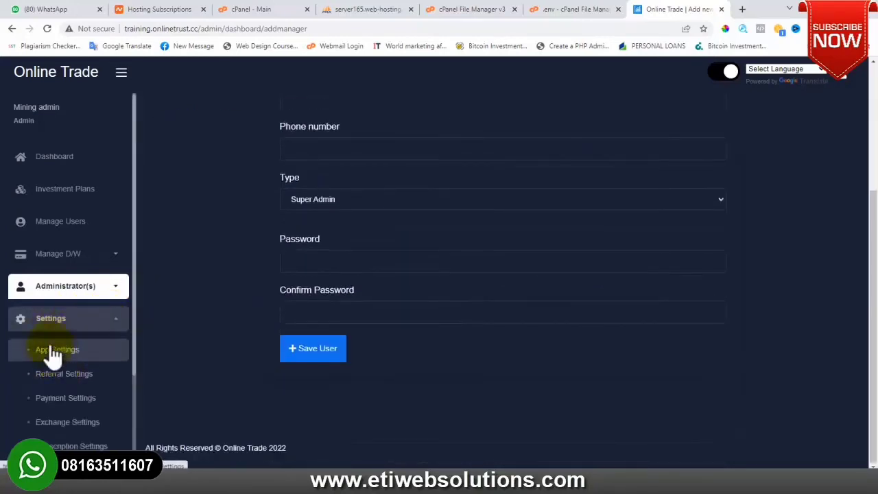
{"action": "left_click", "coordinate": [61, 353]}
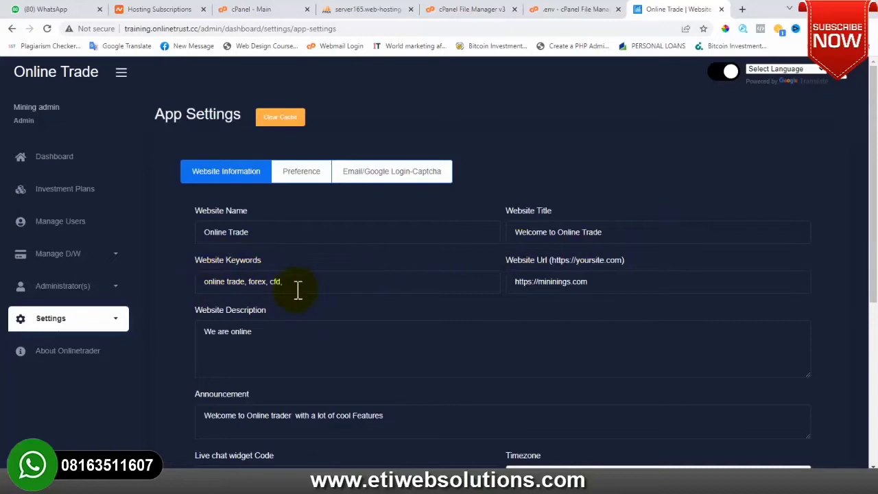
{"action": "left_click", "coordinate": [557, 281]}
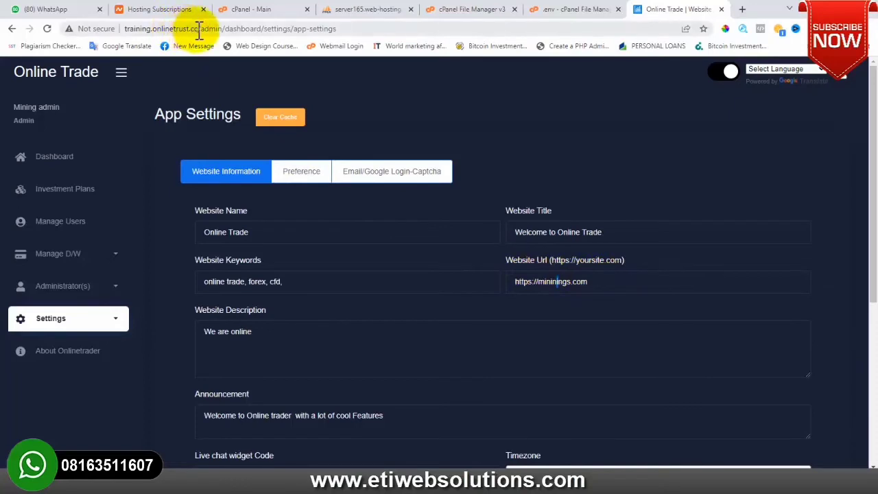
{"action": "left_click_drag", "start_coordinate": [198, 28], "coordinate": [110, 33]}
{"action": "key", "text": "ctrl+c"}
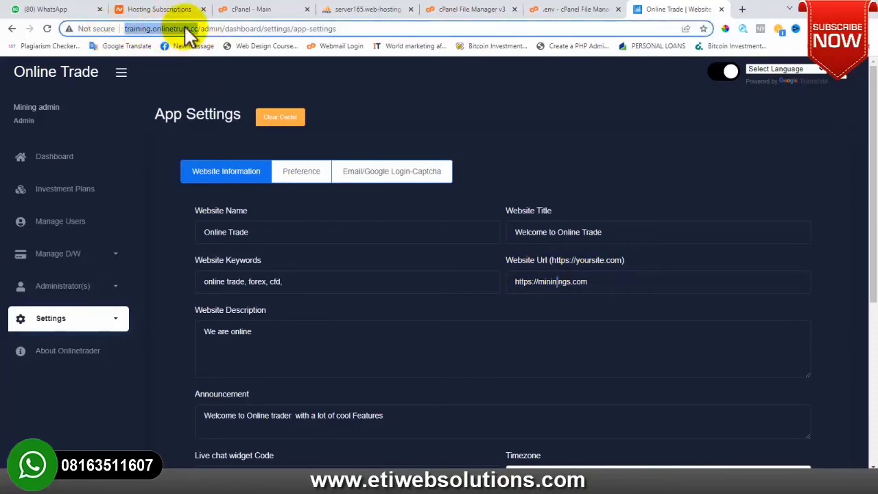
{"action": "left_click", "coordinate": [617, 278]}
{"action": "key", "text": "ctrl+a"}
{"action": "key", "text": "ctrl+v"}
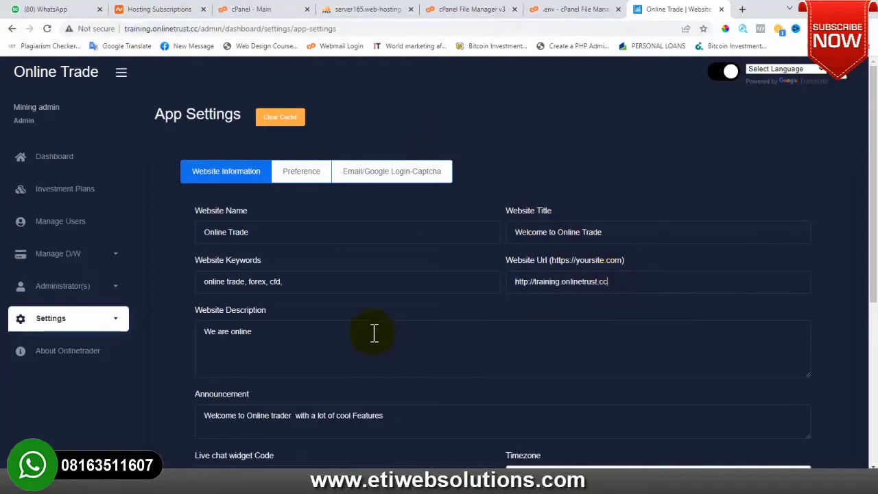
{"action": "scroll", "coordinate": [426, 325], "scroll_direction": "down", "scroll_amount": 2}
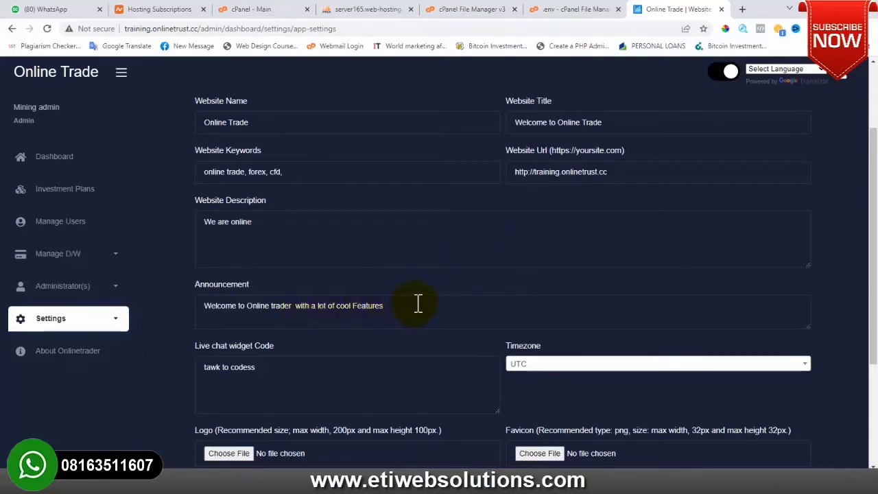
- Review the remaining website information fields, including live chat code, timezone, logo and favicon, and save the website information
{"action": "scroll", "coordinate": [370, 319], "scroll_direction": "down", "scroll_amount": 3}
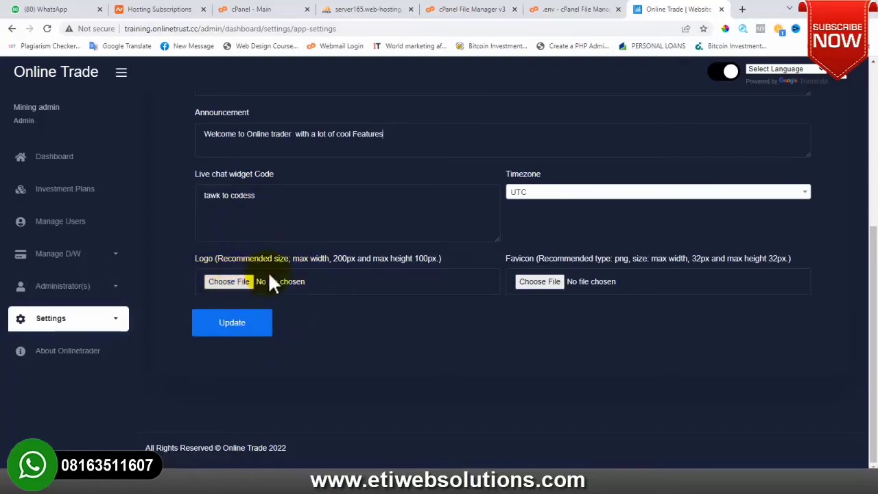
{"action": "scroll", "coordinate": [244, 275], "scroll_direction": "up", "scroll_amount": 4}
{"action": "scroll", "coordinate": [250, 278], "scroll_direction": "down", "scroll_amount": 4}
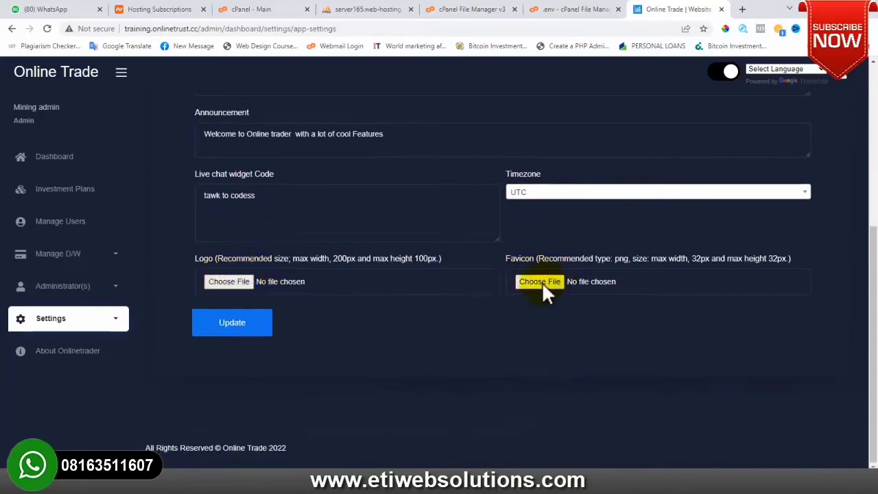
{"action": "scroll", "coordinate": [525, 281], "scroll_direction": "up", "scroll_amount": 4}
{"action": "scroll", "coordinate": [480, 291], "scroll_direction": "down", "scroll_amount": 4}
{"action": "left_click", "coordinate": [236, 324]}
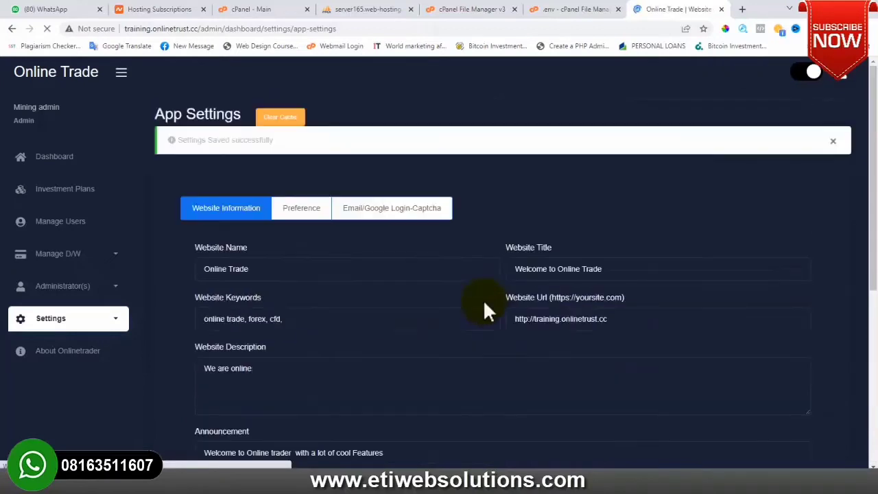
- Open the Preference settings, check the contact email's domain and the toggle options, and save the preferences
{"action": "left_click", "coordinate": [316, 211]}
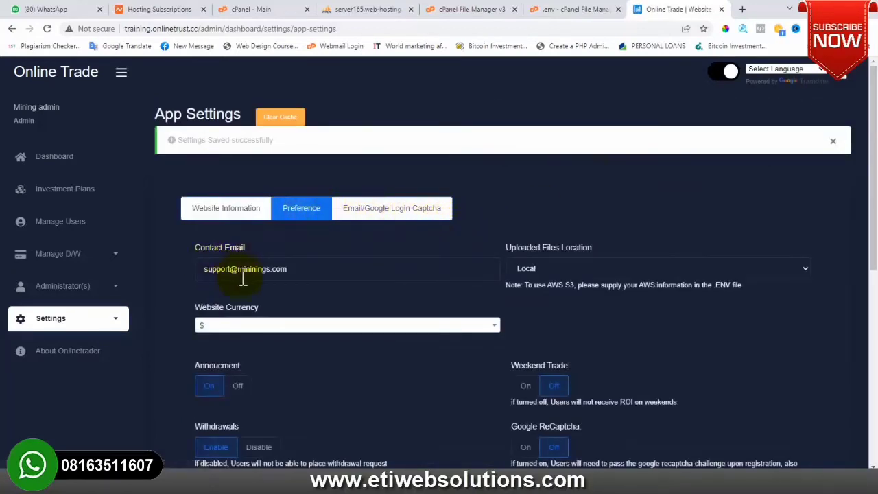
{"action": "left_click_drag", "start_coordinate": [288, 274], "coordinate": [238, 274]}
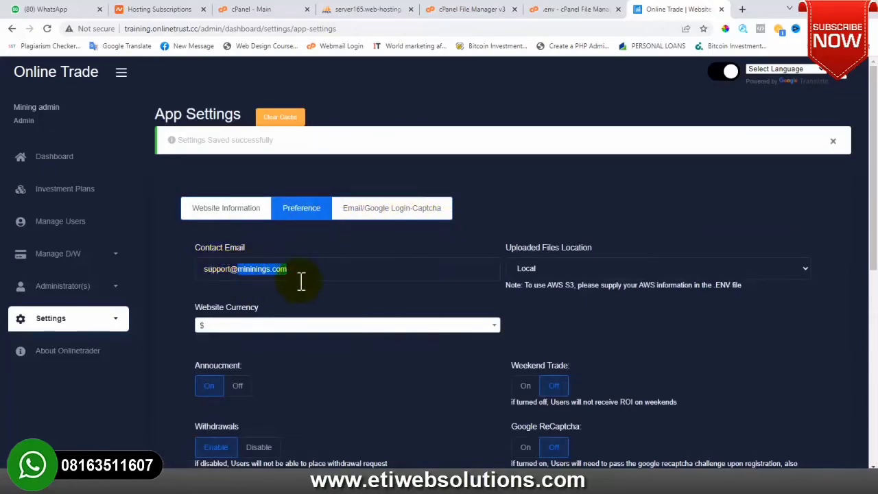
{"action": "scroll", "coordinate": [301, 282], "scroll_direction": "down", "scroll_amount": 7}
{"action": "left_click", "coordinate": [238, 328]}
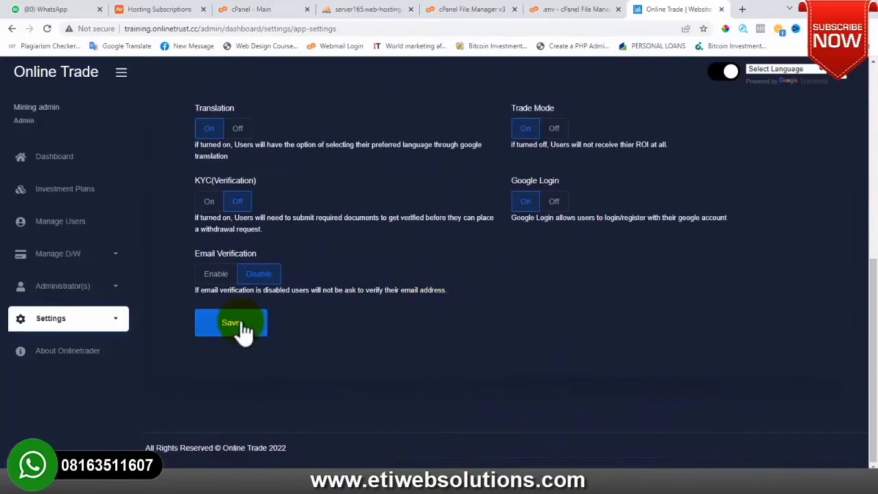
- Expand the admin settings list and open Referral Settings
{"action": "left_click", "coordinate": [117, 319]}
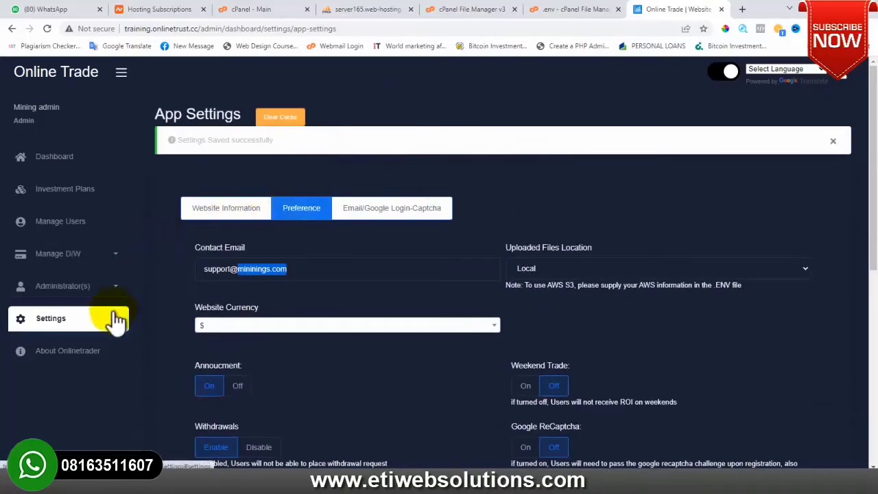
{"action": "scroll", "coordinate": [147, 268], "scroll_direction": "down", "scroll_amount": 2}
{"action": "left_click", "coordinate": [88, 374]}
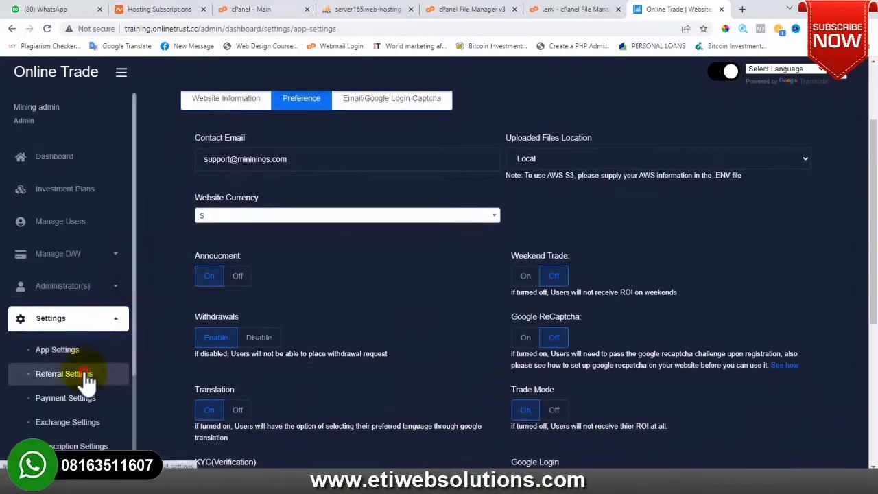